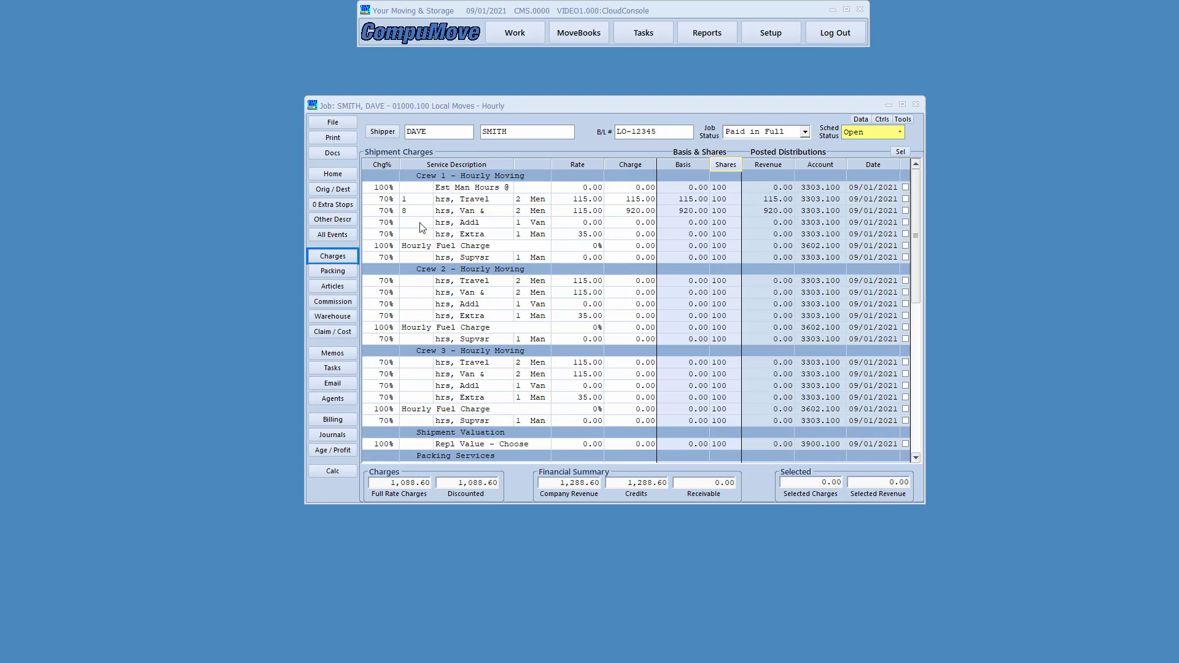
Highlight the Crew 1 travel and van charges and the company revenue total, then clear the markings.
mouse_move(391, 189)
left_mouse_down()
mouse_move(412, 225)
mouse_move(799, 236)
mouse_move(813, 226)
left_mouse_up()
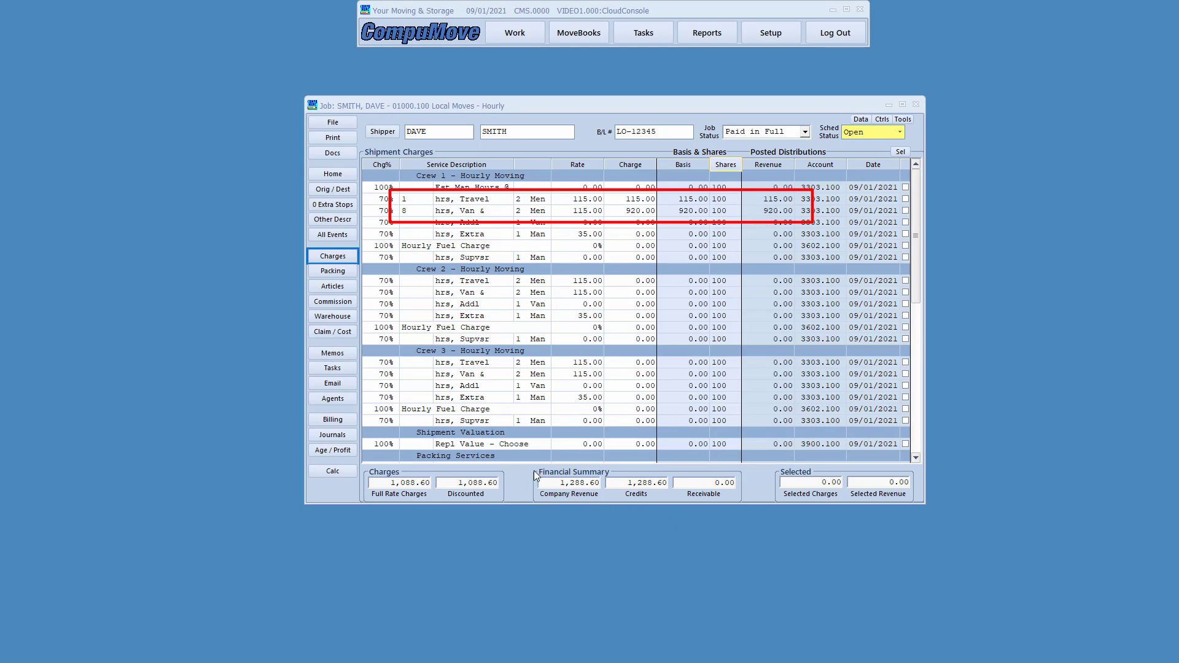
mouse_move(532, 468)
left_mouse_down()
mouse_move(542, 489)
mouse_move(613, 502)
left_mouse_up()
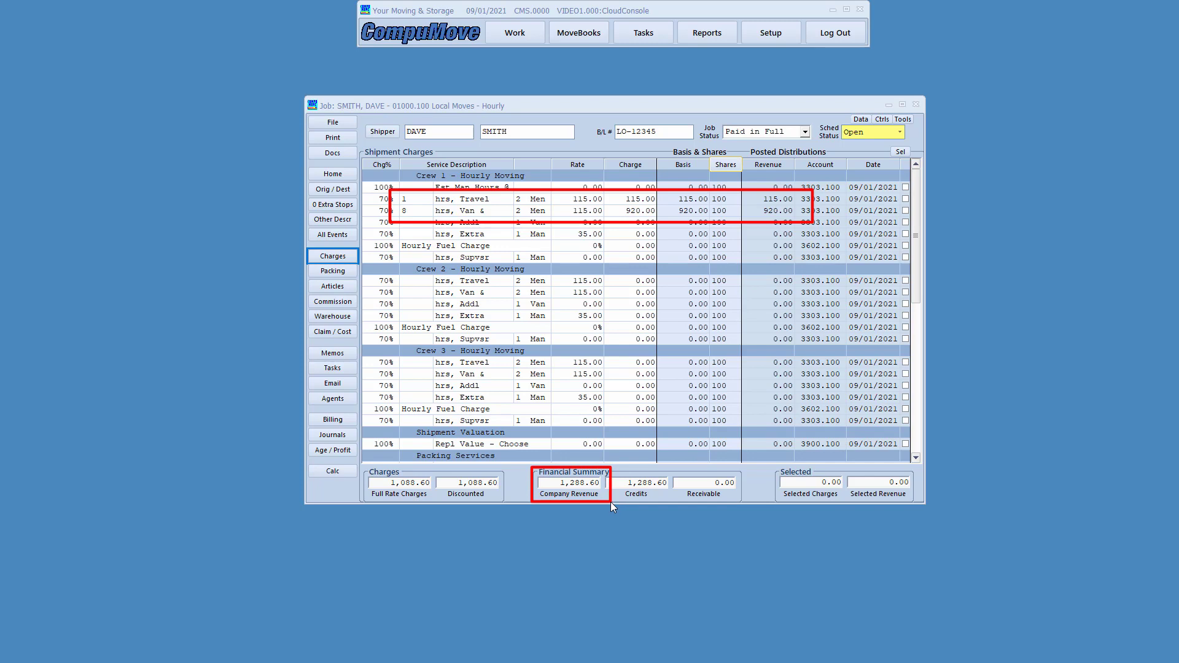
key("Escape")
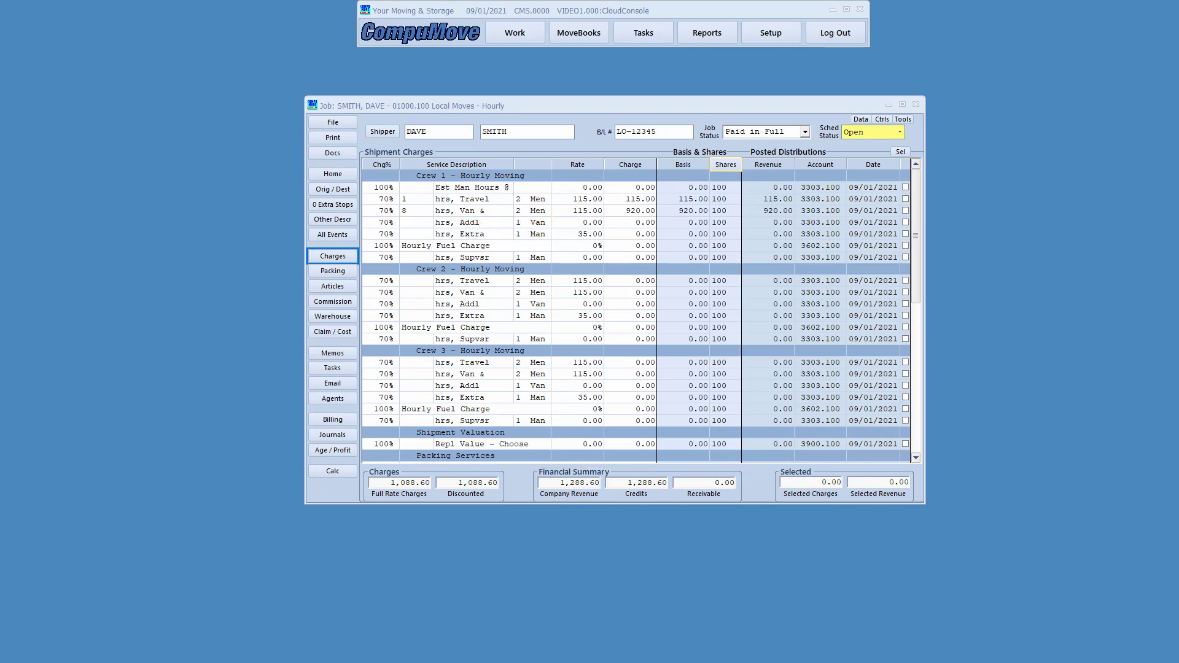
Add a commission on the first account with a 45 share of the 920.00 van charge.
left_click(333, 304)
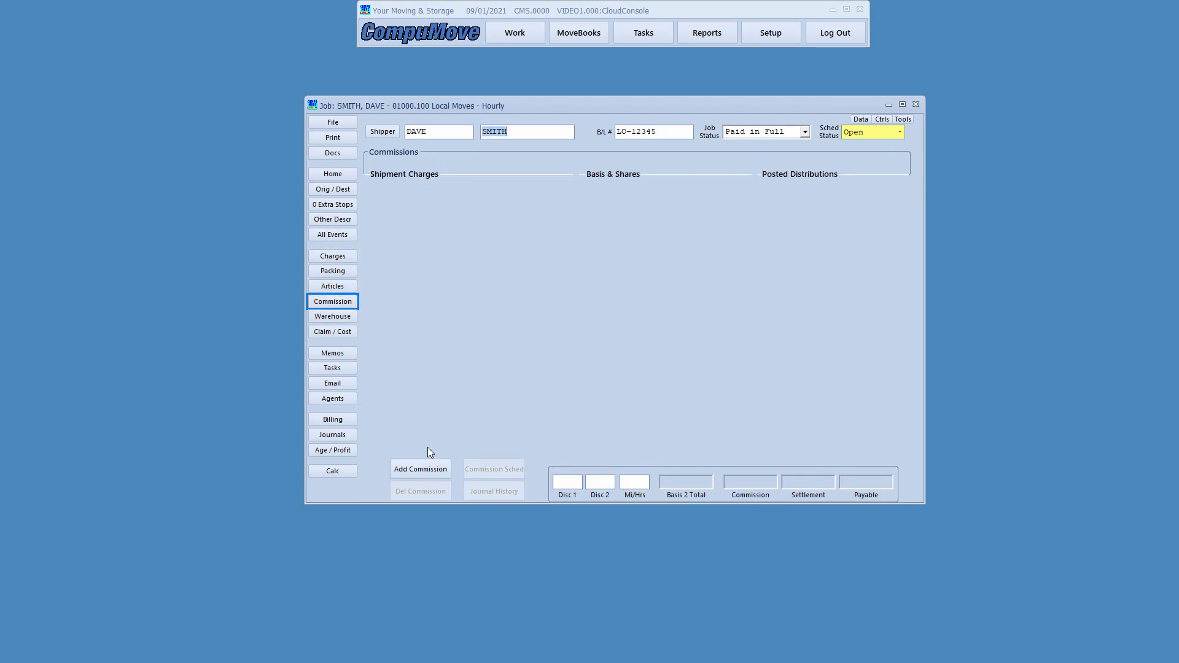
left_click(427, 473)
left_click(527, 179)
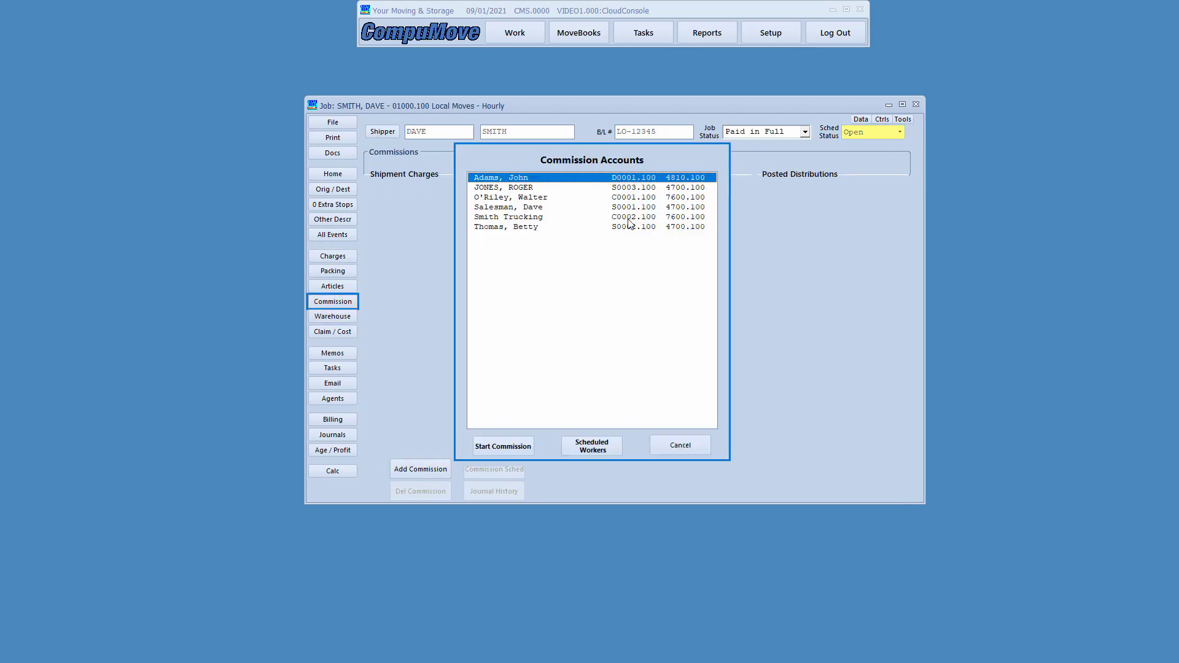
left_click(514, 447)
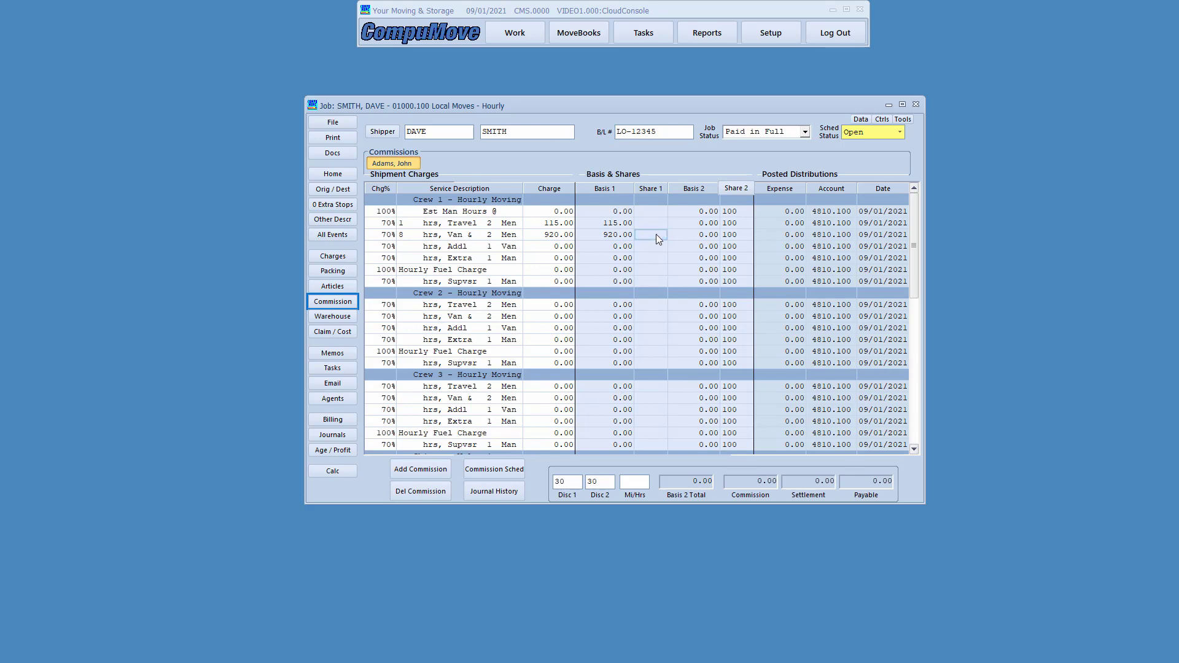
key("Return")
Show Age / Profit and highlight the 2021 charges, the 32% trans commission, and the 874.60 gross net.
left_click(335, 450)
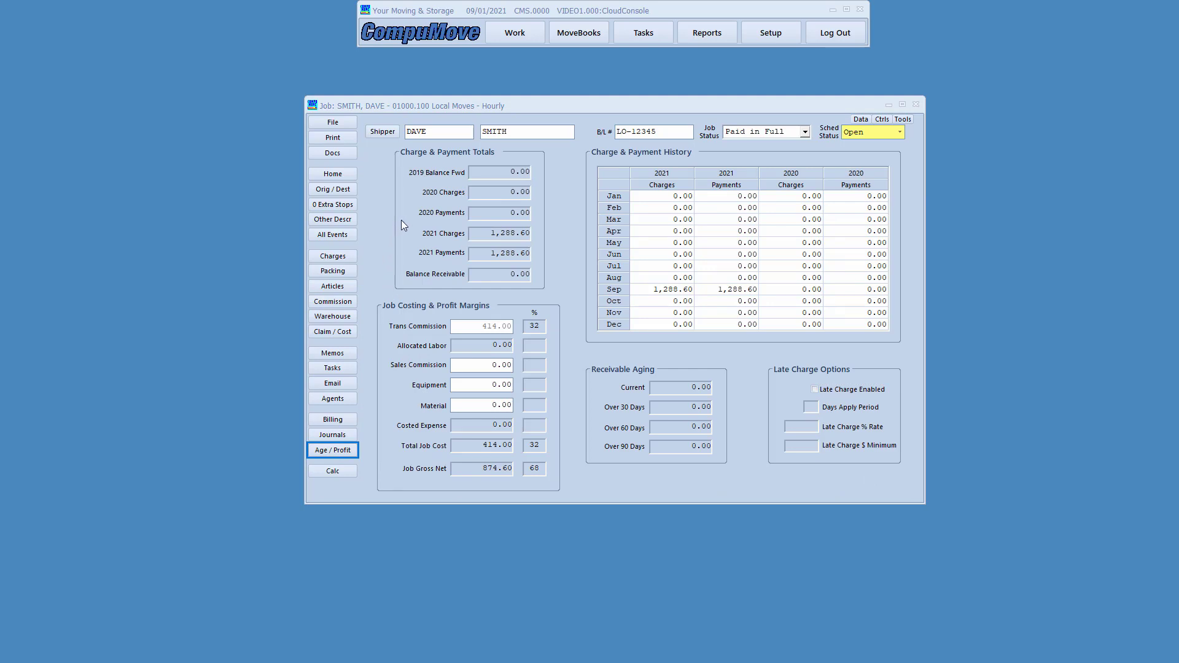
left_click_drag(402, 219, 554, 245)
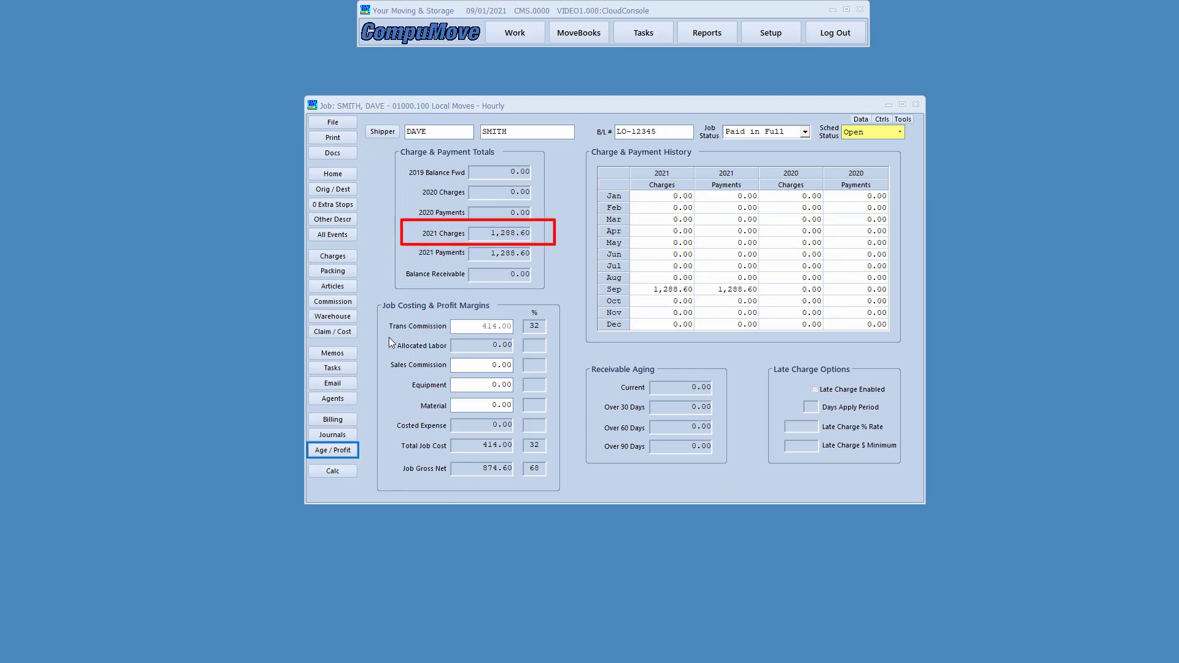
left_click_drag(477, 338, 555, 337)
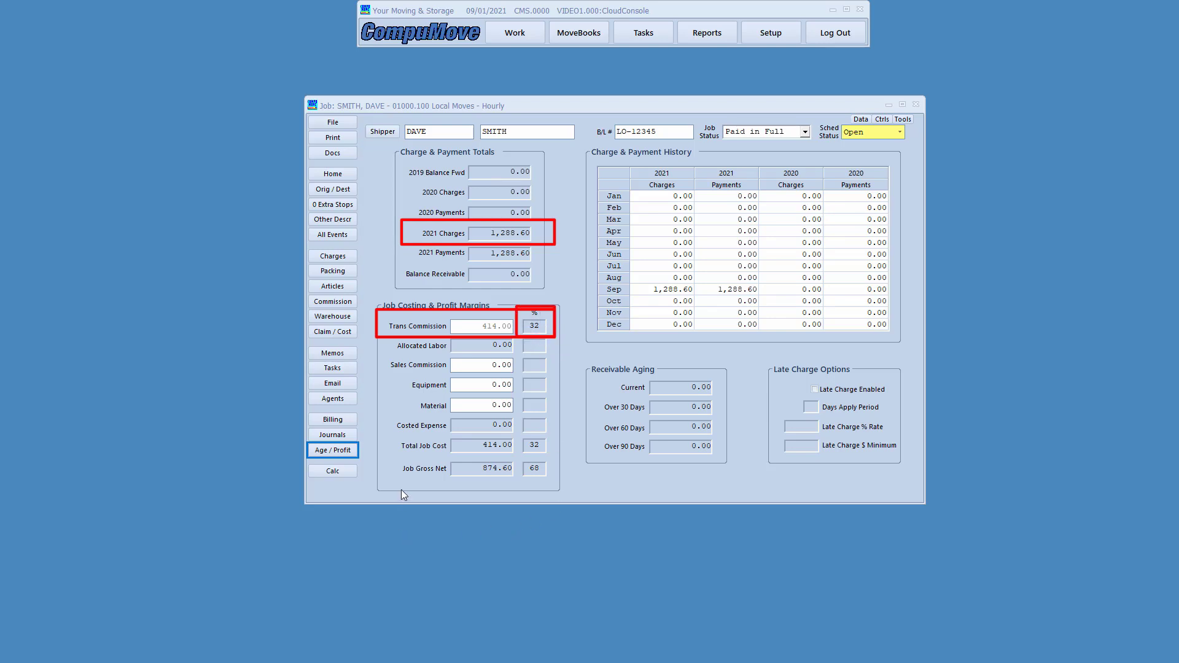
left_click_drag(395, 459, 558, 484)
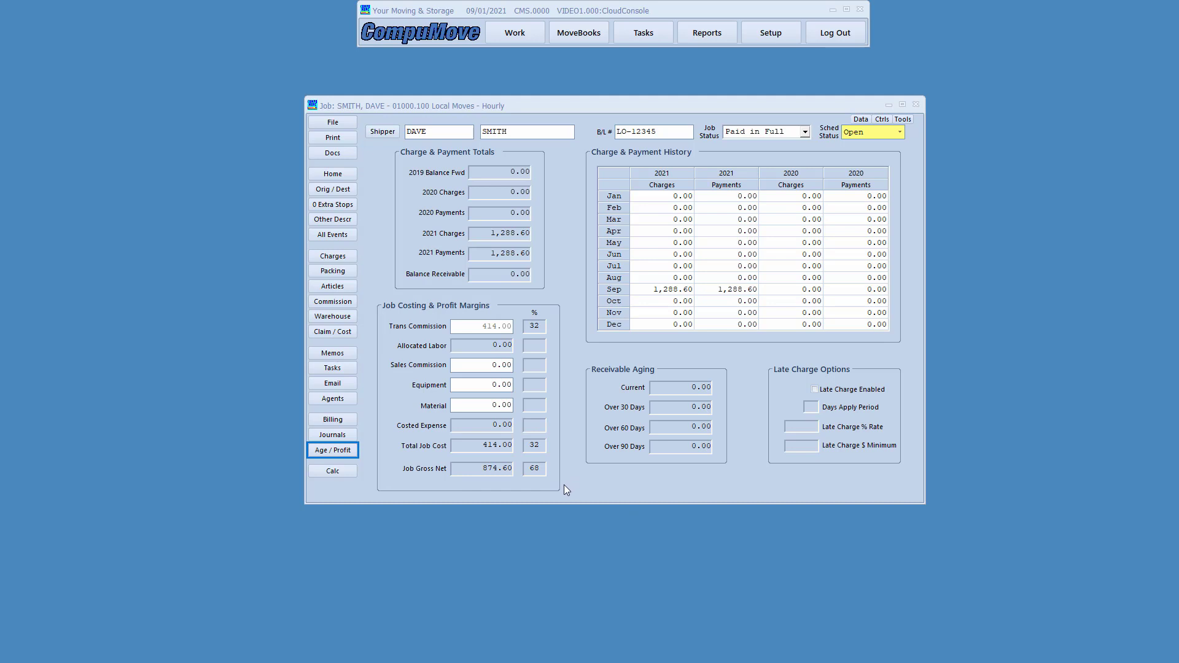
Delete the job's commission and return to the job's home view.
left_click(331, 301)
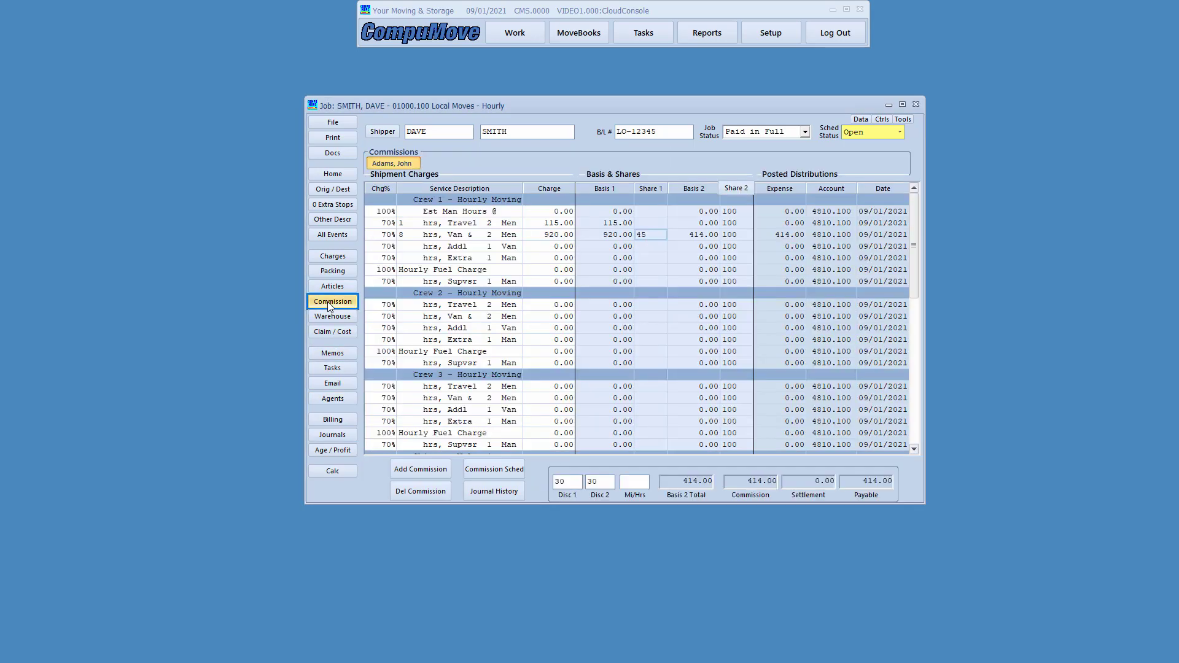
left_click(407, 490)
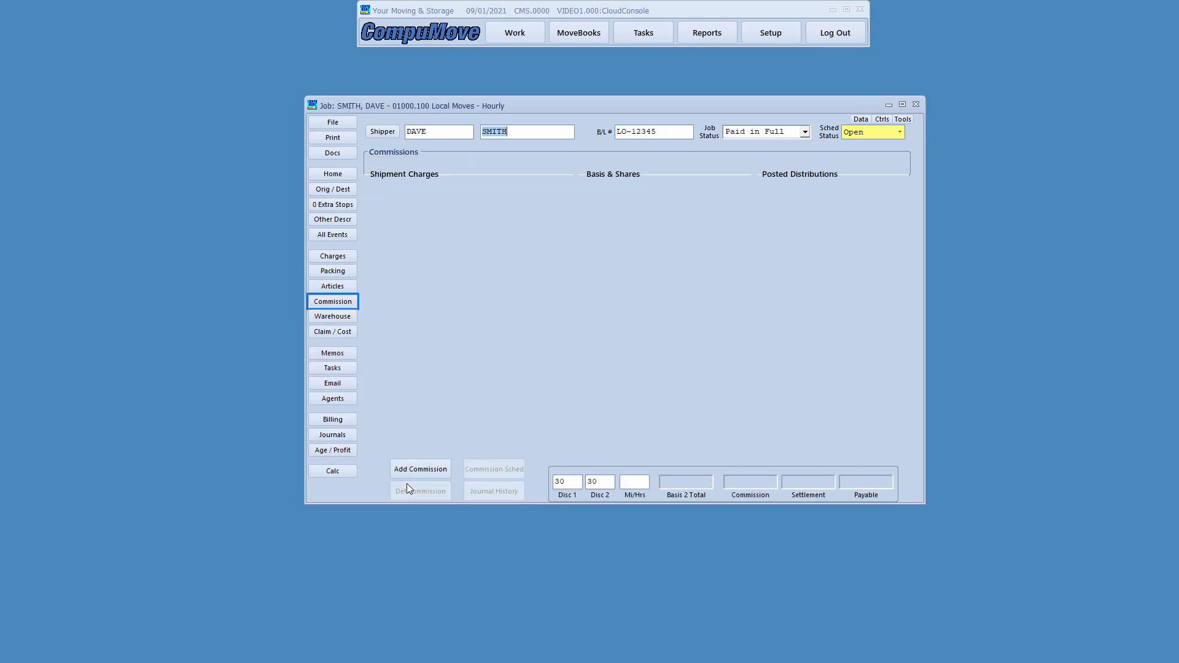
left_click(341, 175)
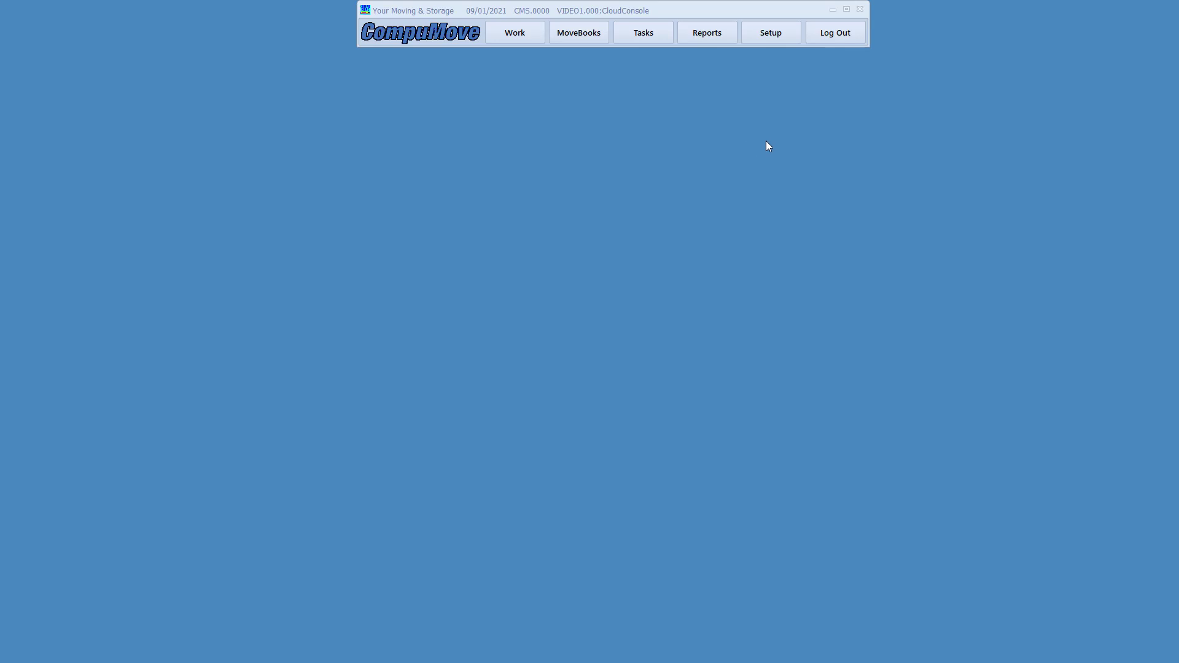
Open Worker Resources and check the helper's record with its 17.50 hourly cost basis, without changes.
left_click(771, 35)
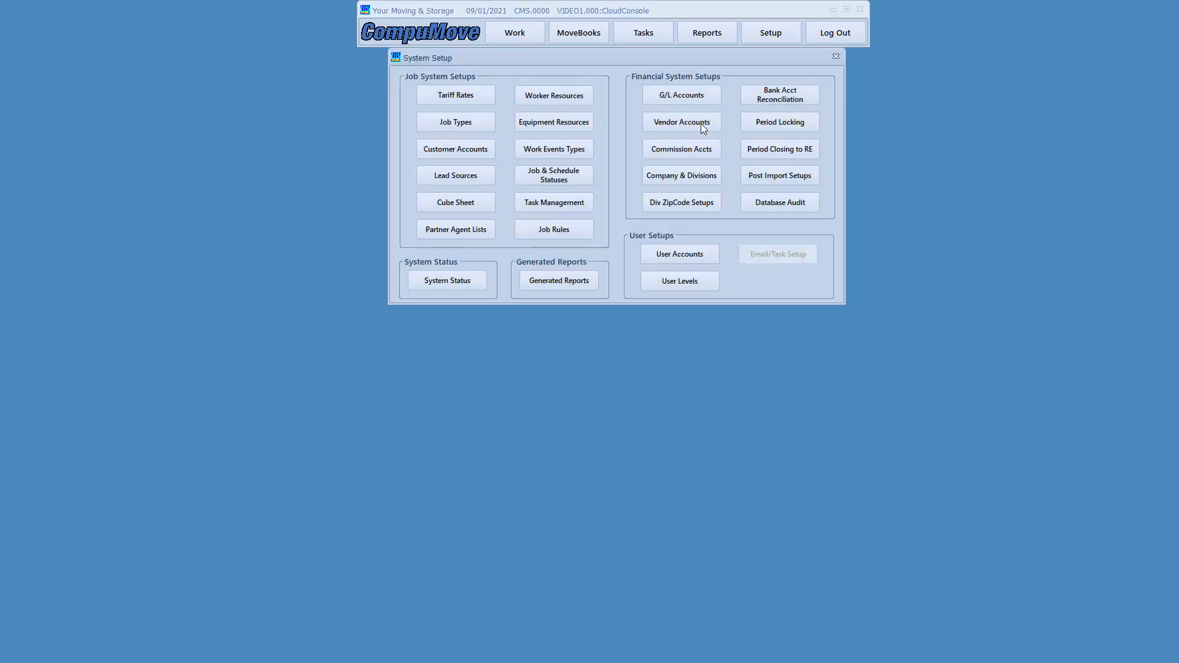
left_click(546, 95)
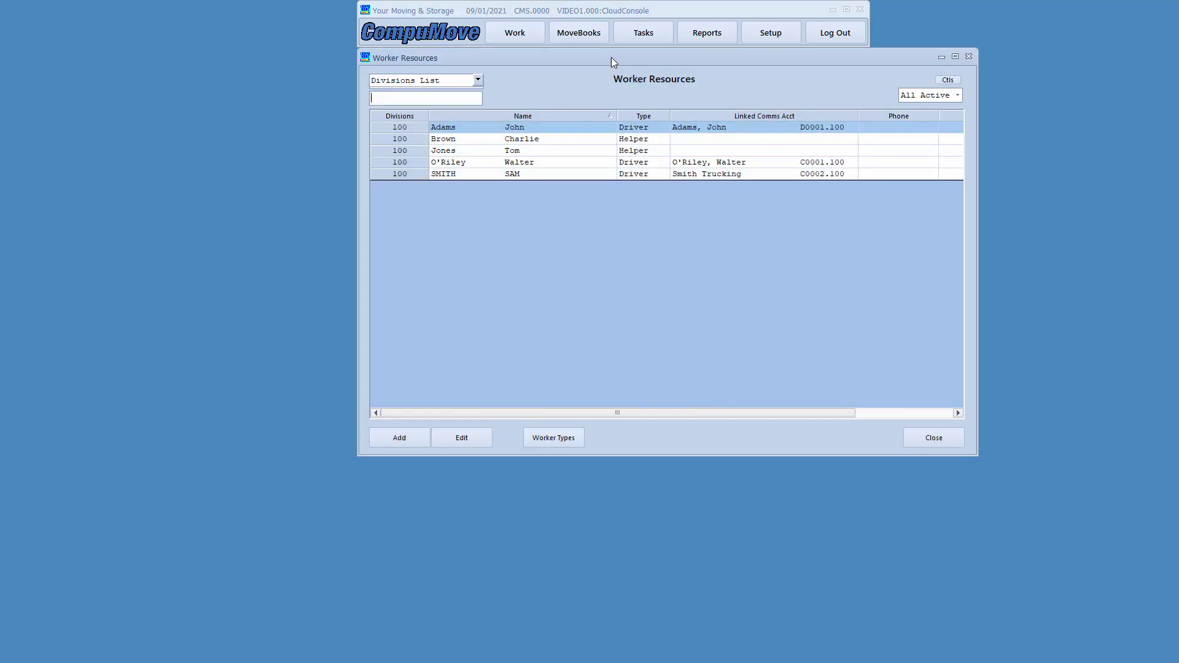
left_click_drag(611, 59, 542, 97)
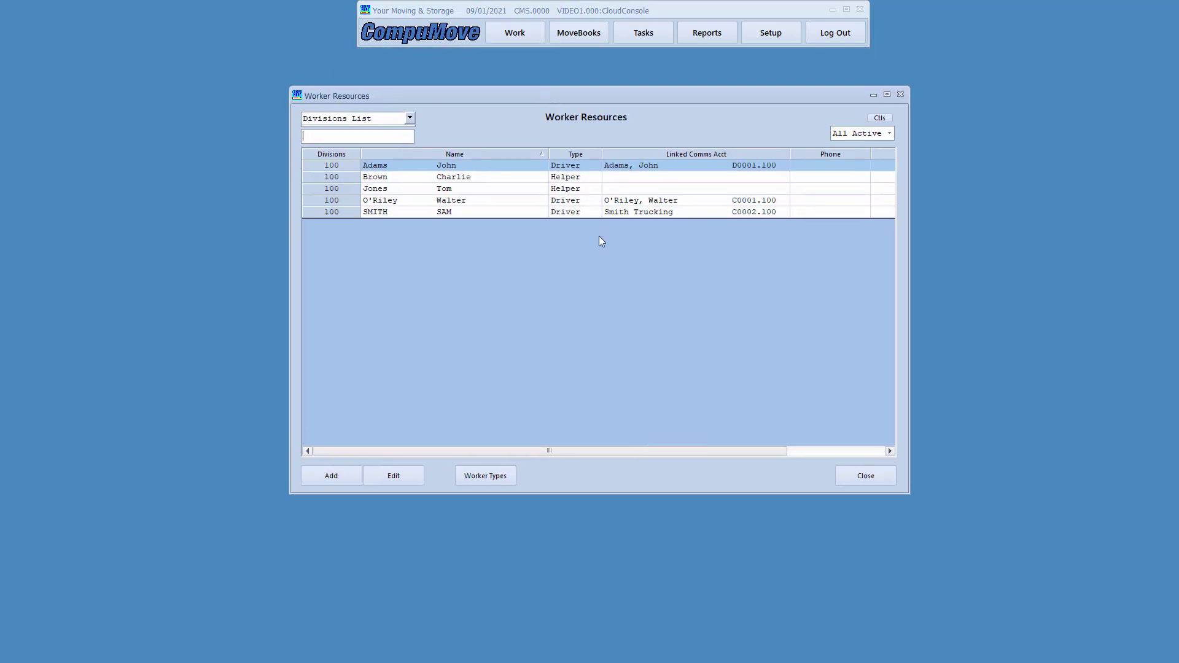
double_click(465, 181)
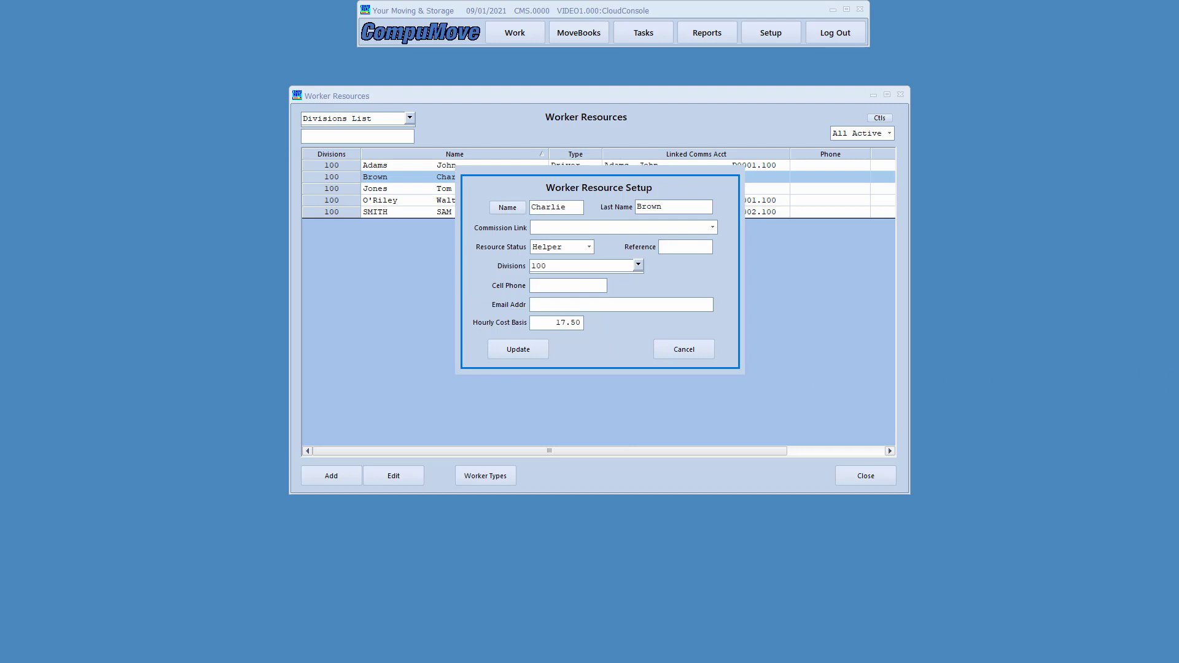
left_click(687, 354)
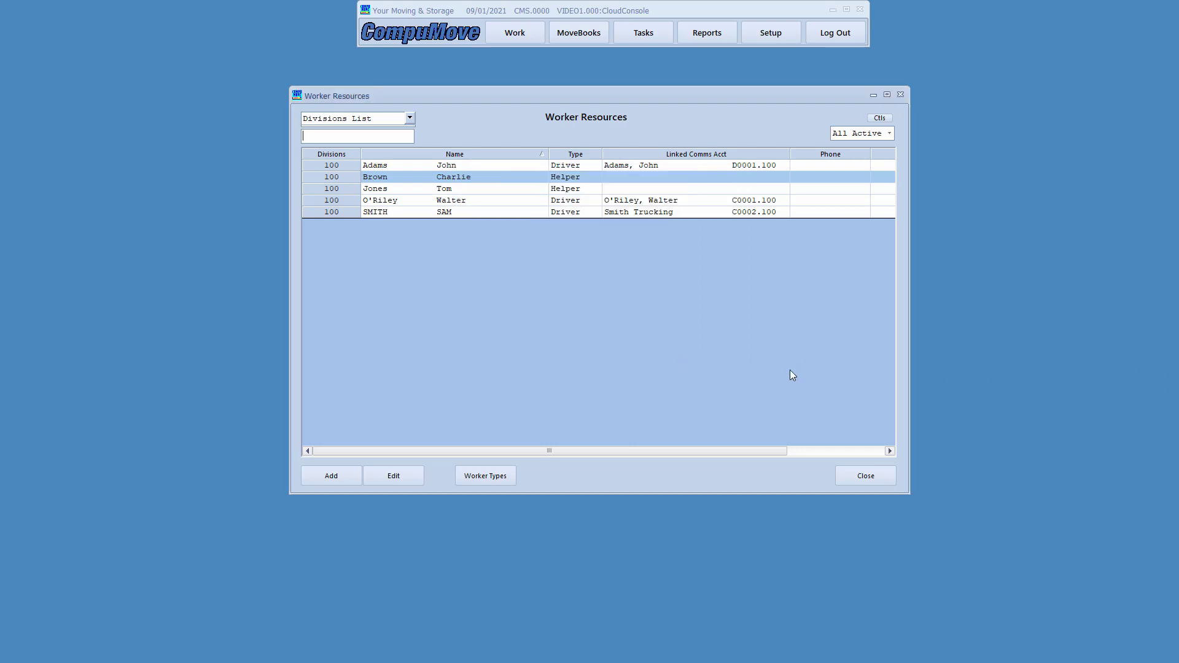
Open Straight Truck 1's equipment record and highlight its 1.90 mileage cost basis.
left_click(854, 474)
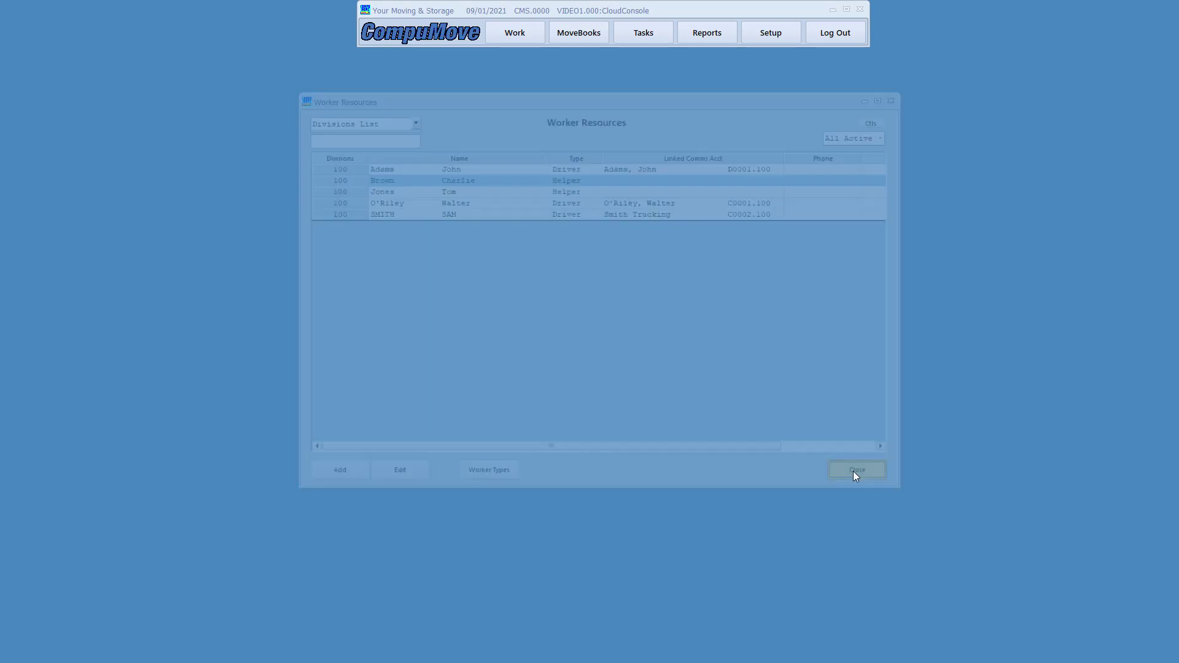
left_click(777, 36)
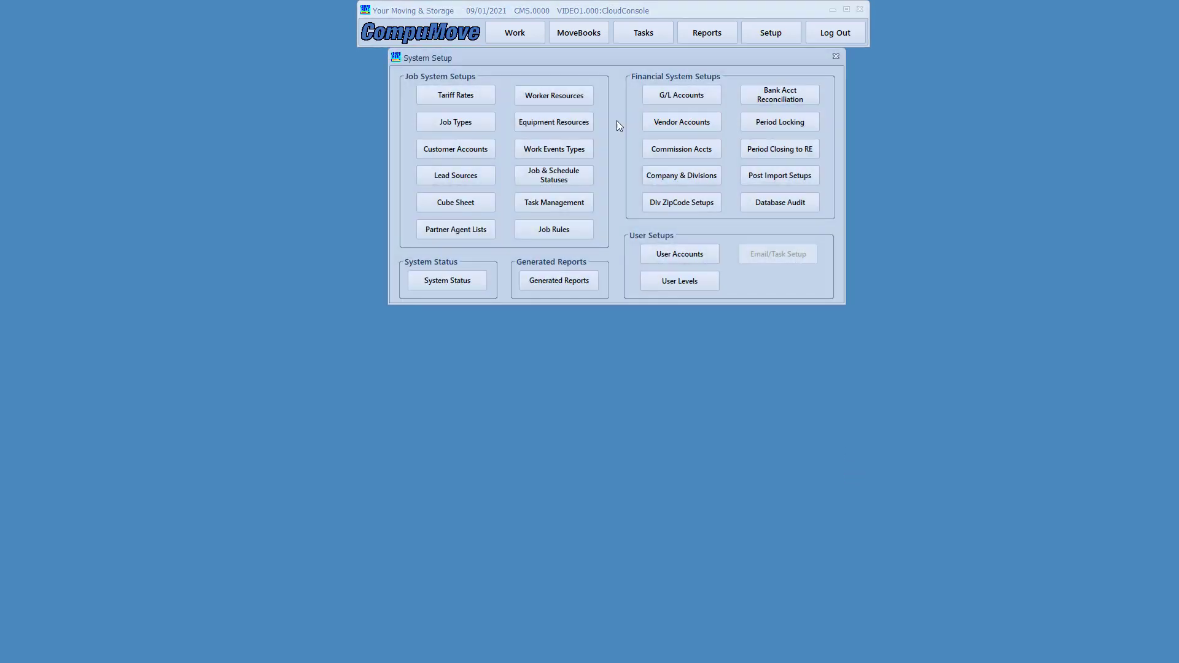
left_click(553, 122)
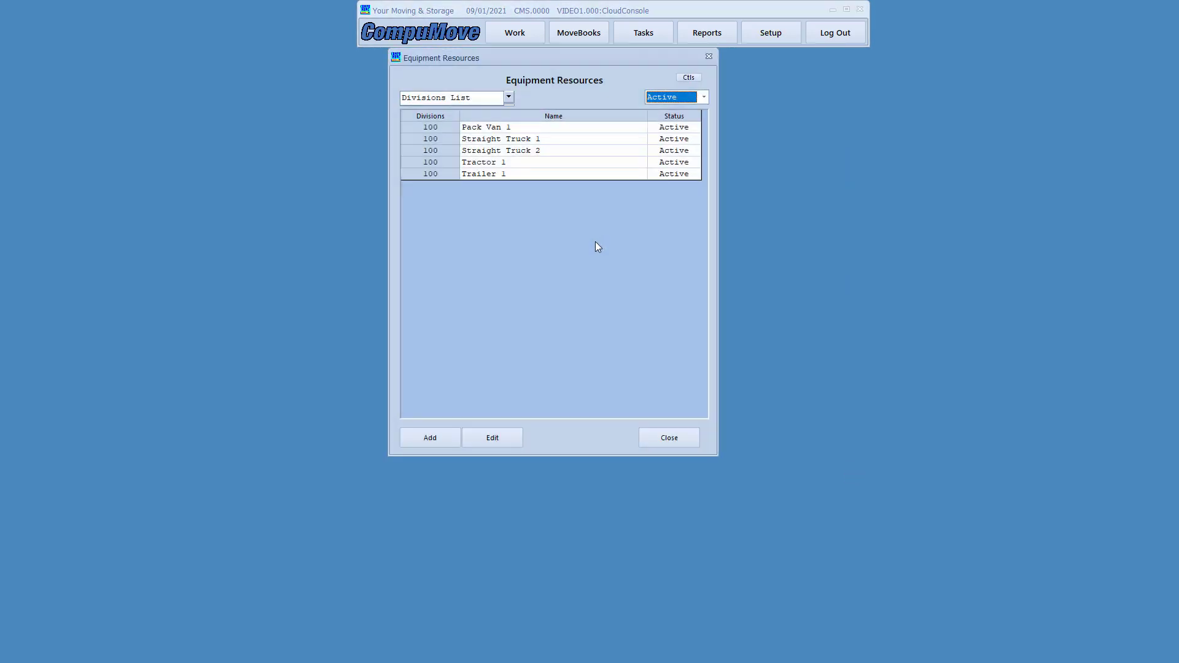
double_click(514, 140)
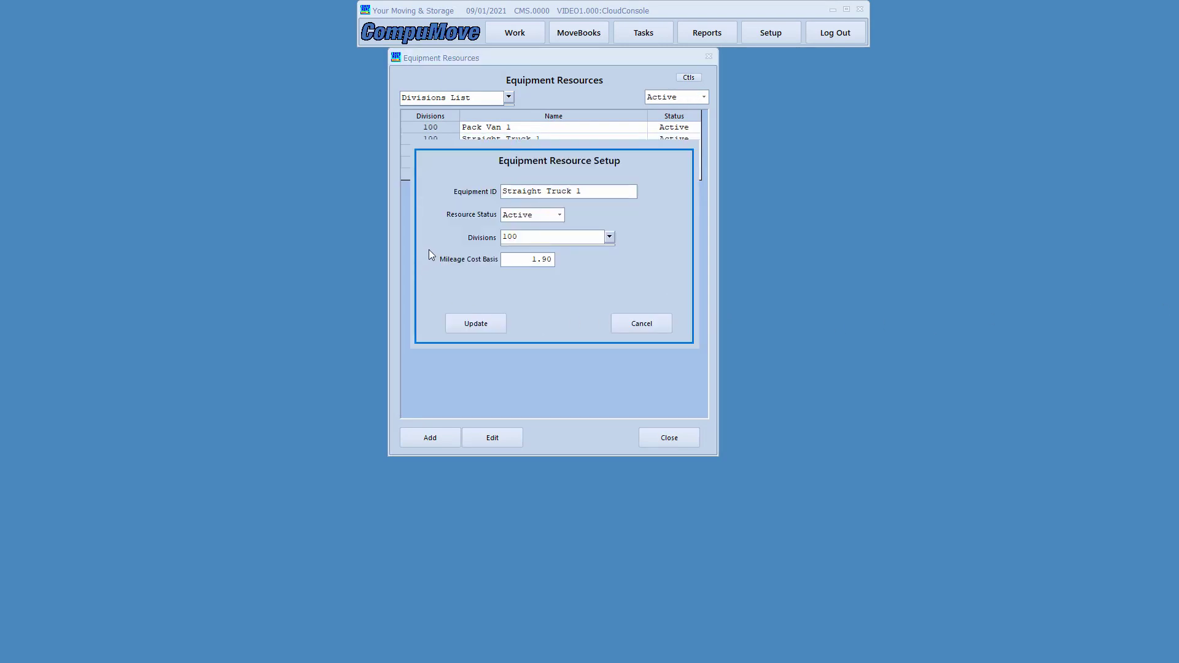
mouse_move(430, 248)
left_mouse_down()
mouse_move(452, 276)
mouse_move(585, 276)
left_mouse_up()
Close the truck record and open the September 1, 2021 local move's job details.
left_click(635, 324)
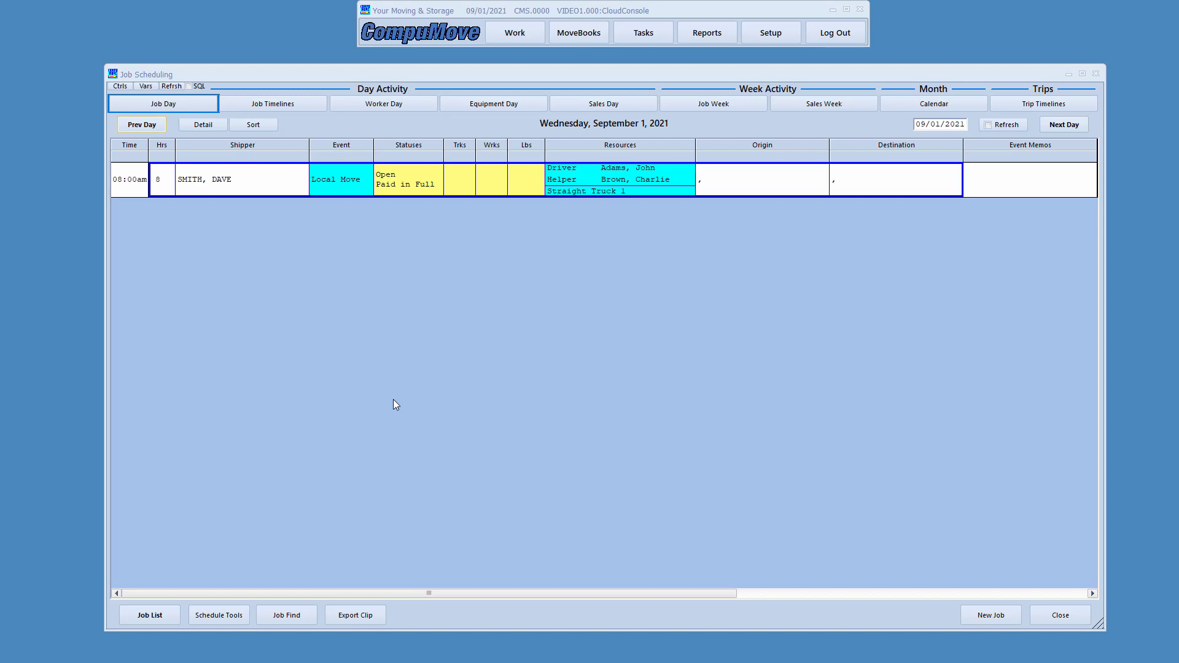
double_click(257, 188)
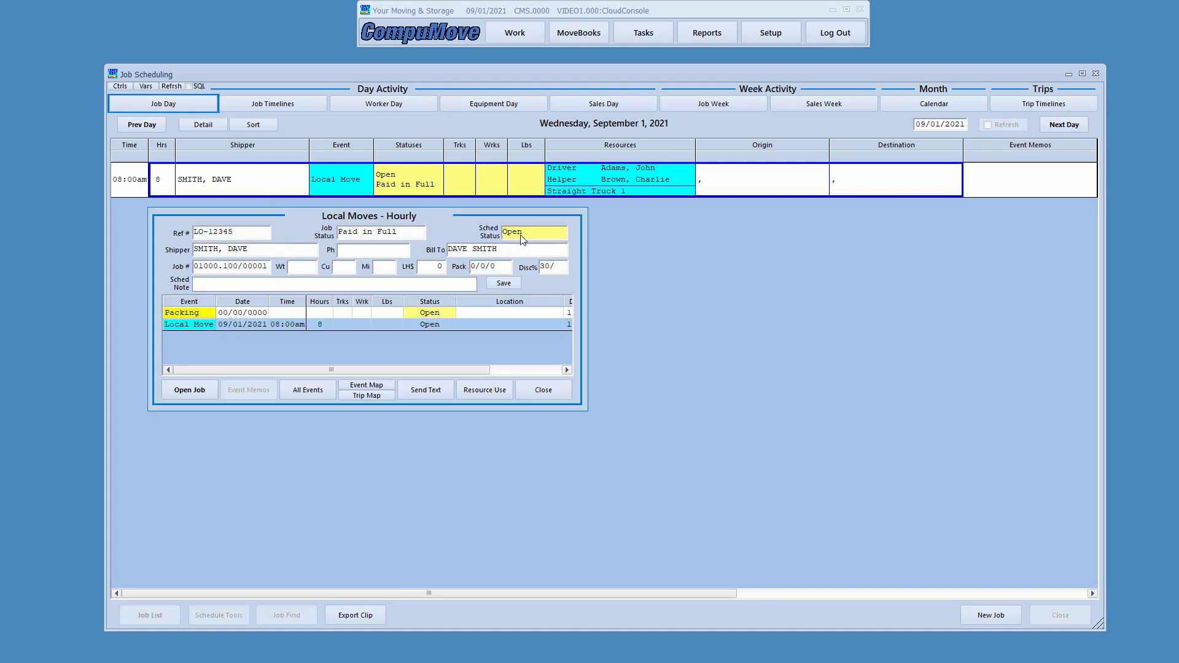
left_click_drag(522, 212, 729, 256)
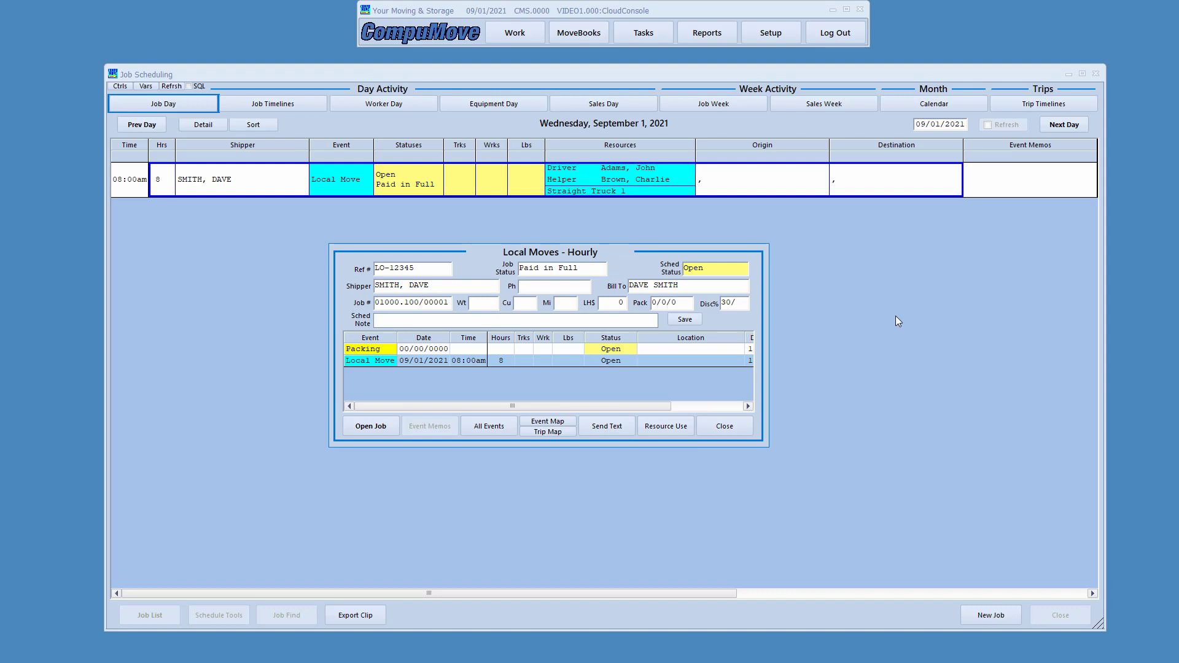
Open the local move's Resource Use allocation and highlight the worker hour columns.
left_click(673, 429)
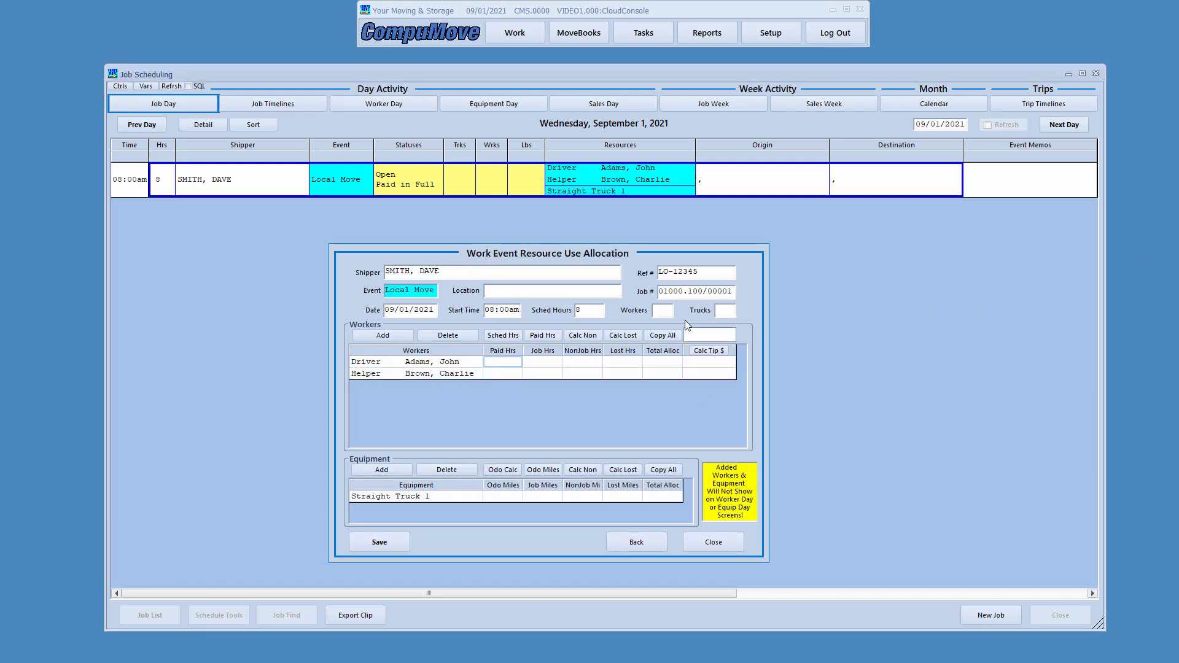
left_click_drag(652, 252, 700, 227)
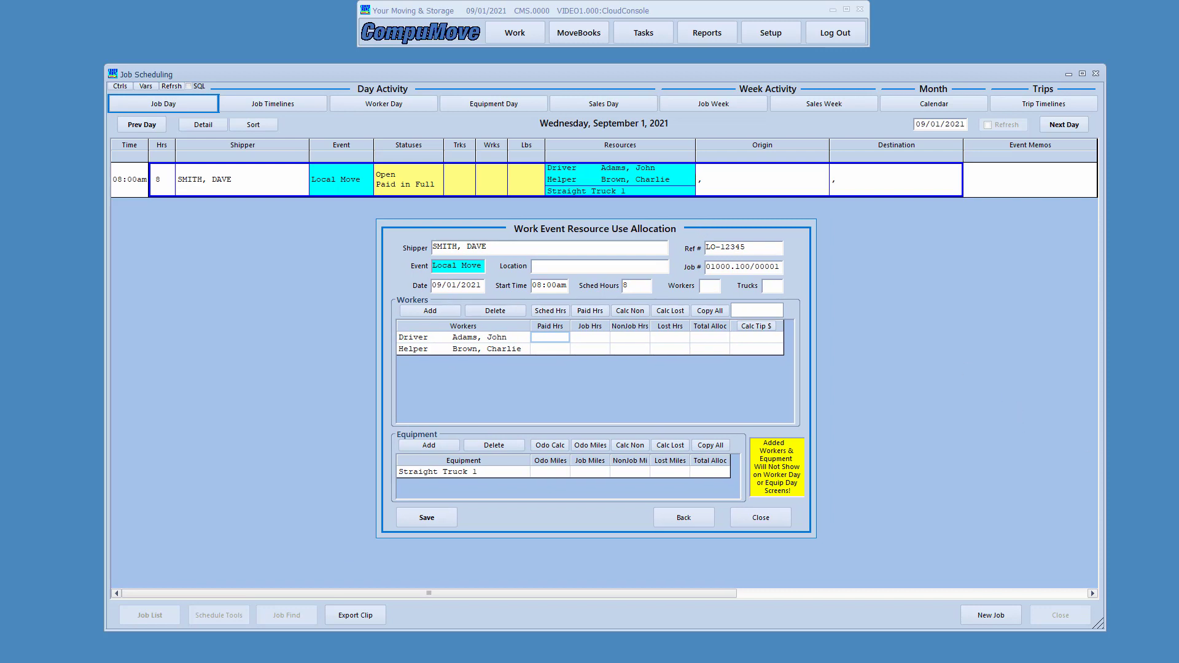
left_click(816, 389)
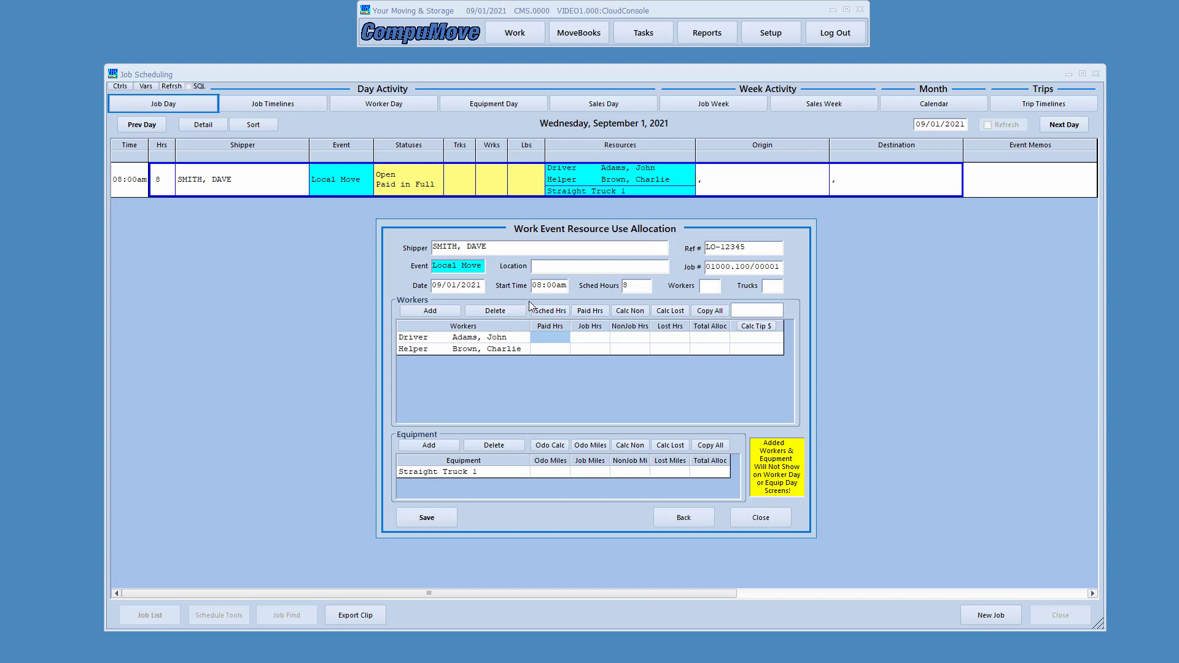
mouse_move(529, 301)
left_mouse_down()
mouse_move(536, 345)
mouse_move(665, 367)
mouse_move(733, 361)
left_mouse_up()
Enter the driver's 9.5 paid hours and 7.75 job hours.
left_click(551, 340)
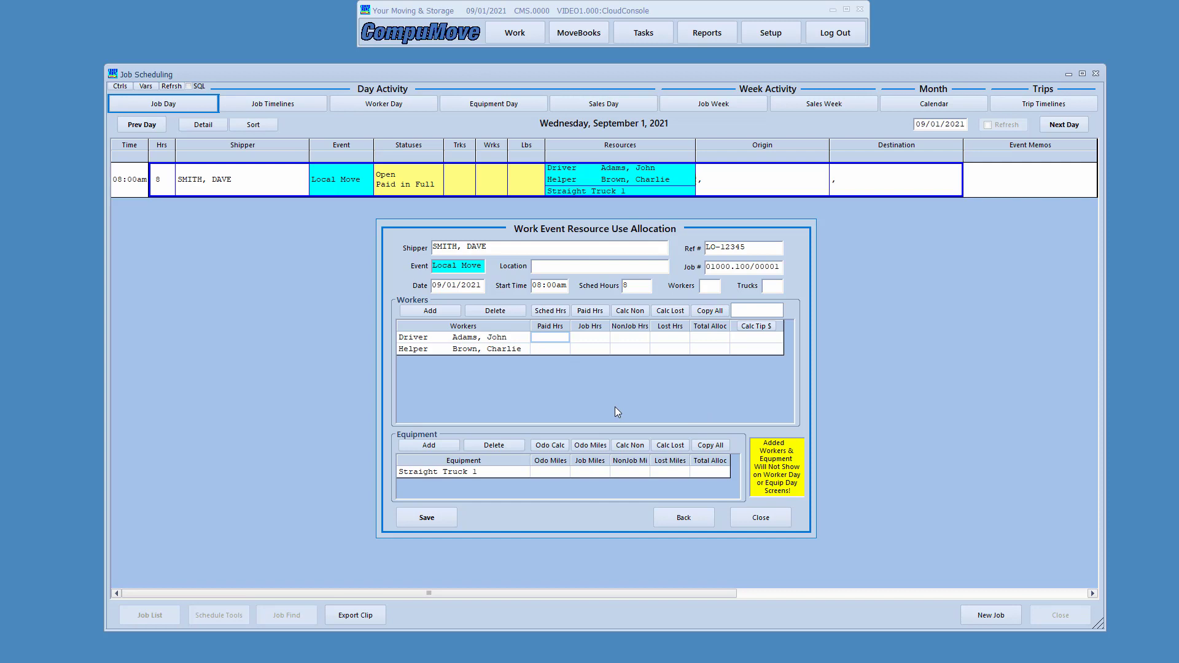
left_click(543, 313)
left_click(542, 339)
type("9.5")
key("Return")
left_click(584, 339)
type("7.75")
key("Return")
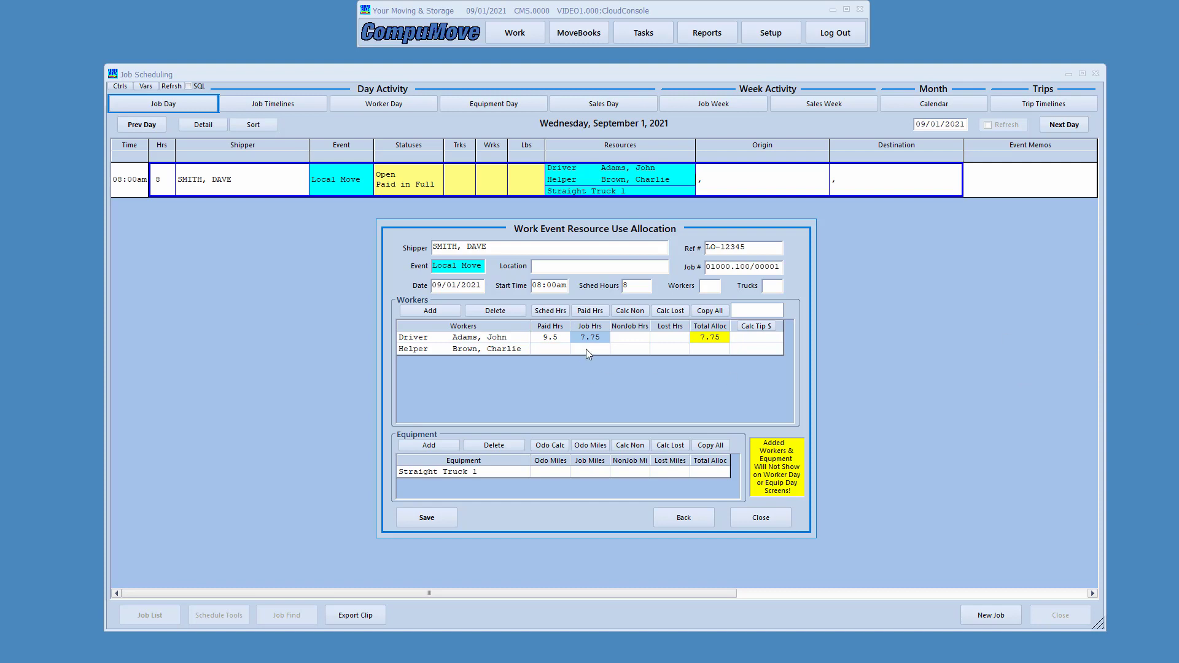
Use Calc Non to fill the driver's non-job hours so his total allocation reaches 9.5.
left_click(608, 313)
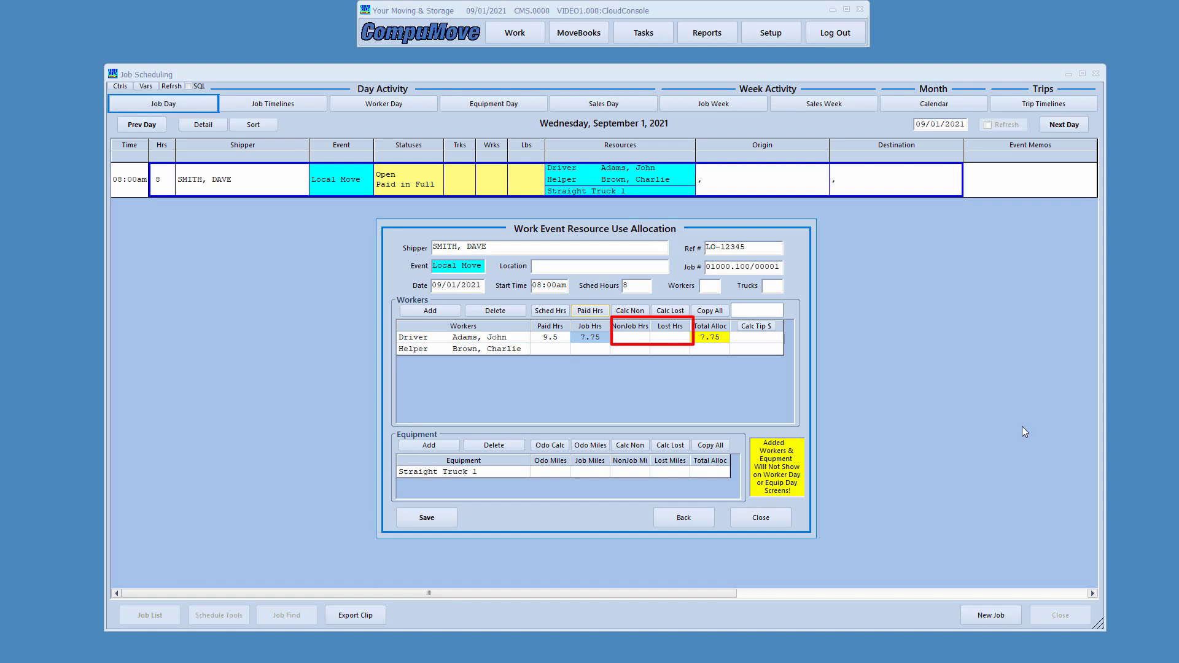
left_click(629, 312)
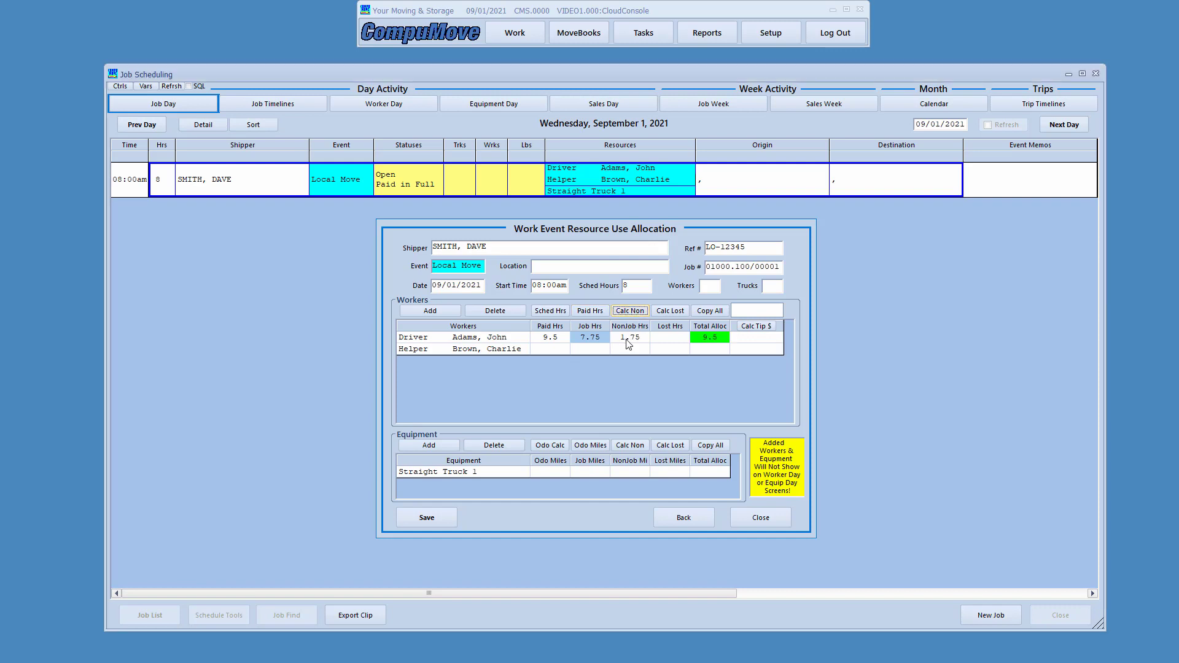
left_click(627, 339)
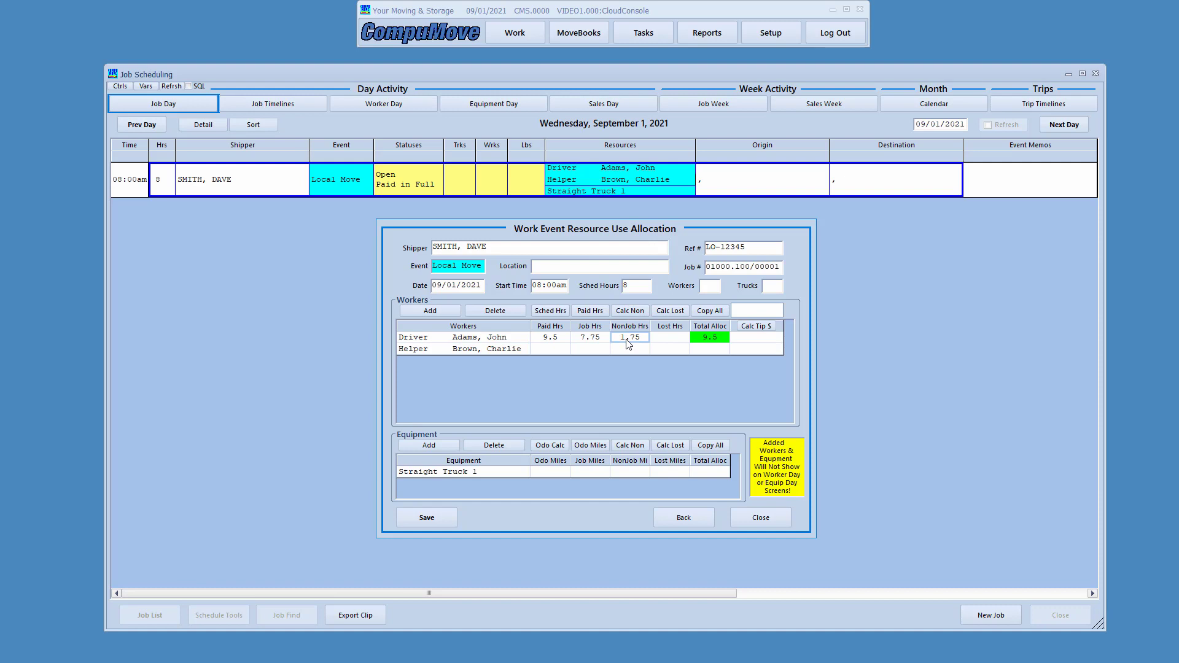
left_click(723, 344)
left_click(555, 339)
left_click(713, 342)
left_click(637, 340)
Set the driver's non-job hours to 1 and calculate his .75 lost hours.
key("Return")
left_click(665, 311)
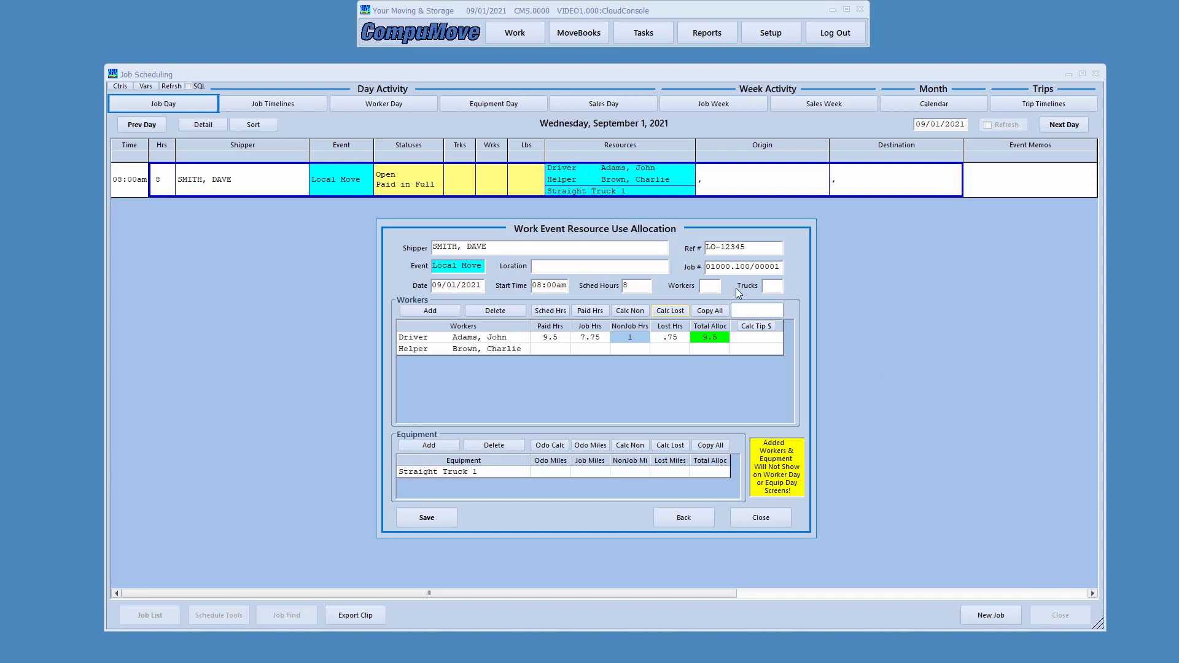
Copy the driver's 9.5 paid, 7.75 job, 1 non-job and .75 lost hours to the helper.
left_click(709, 312)
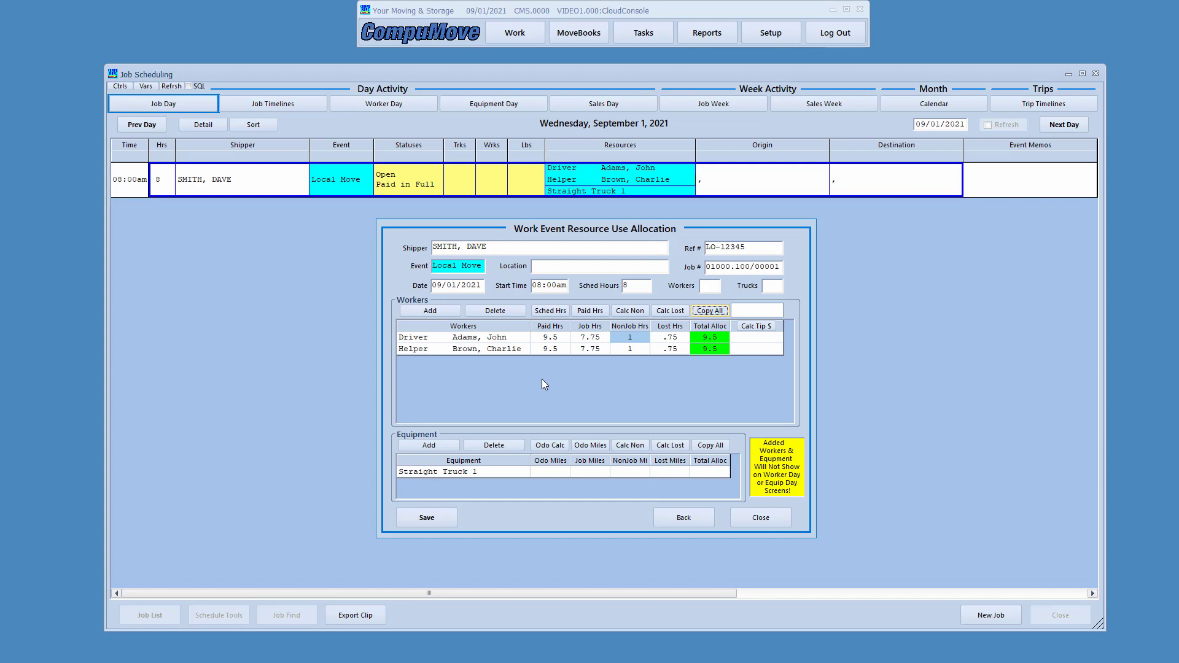
Add a new worker row and leave its worker list without choosing anyone.
left_click(436, 312)
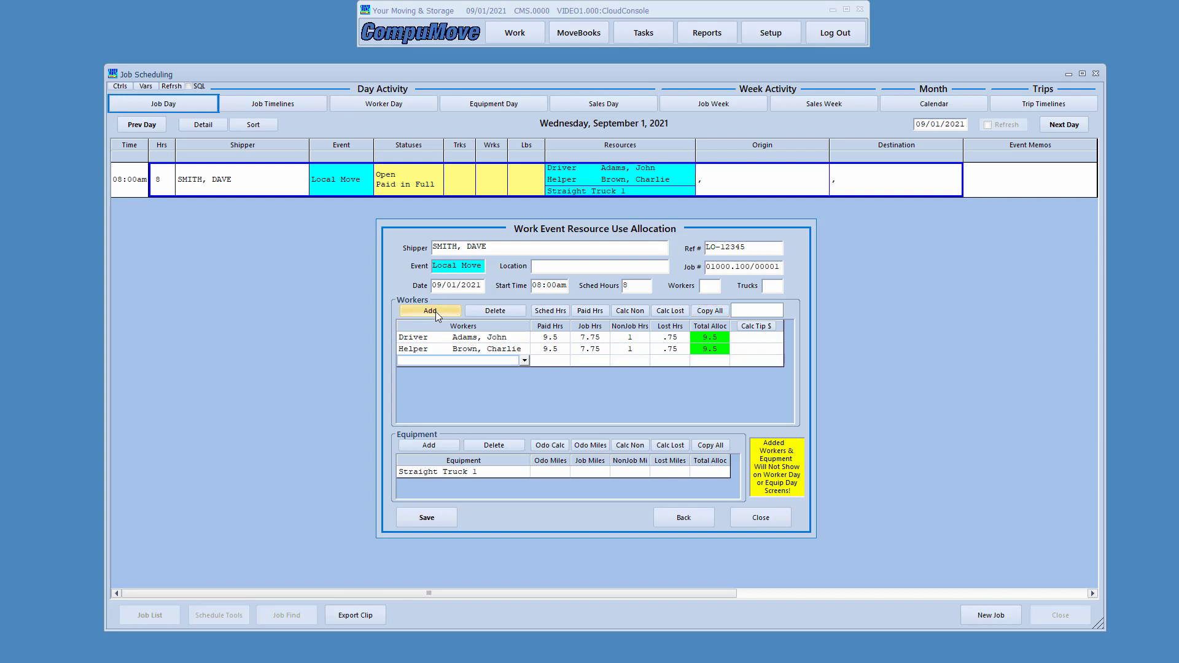
left_click(525, 361)
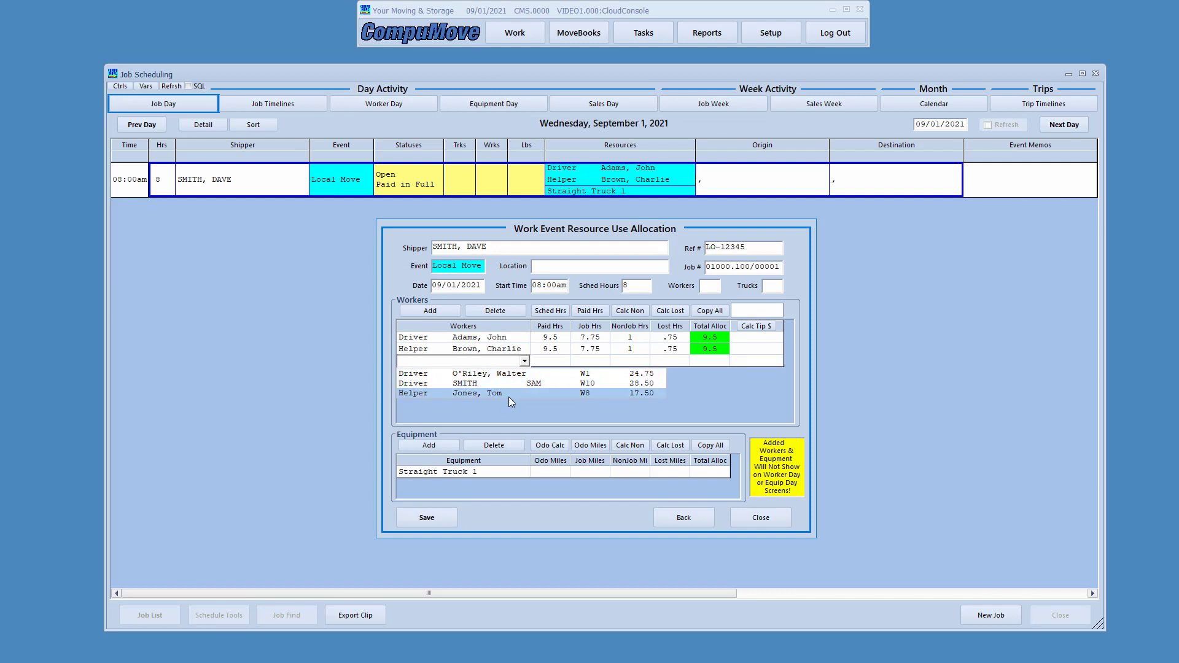
left_click(524, 361)
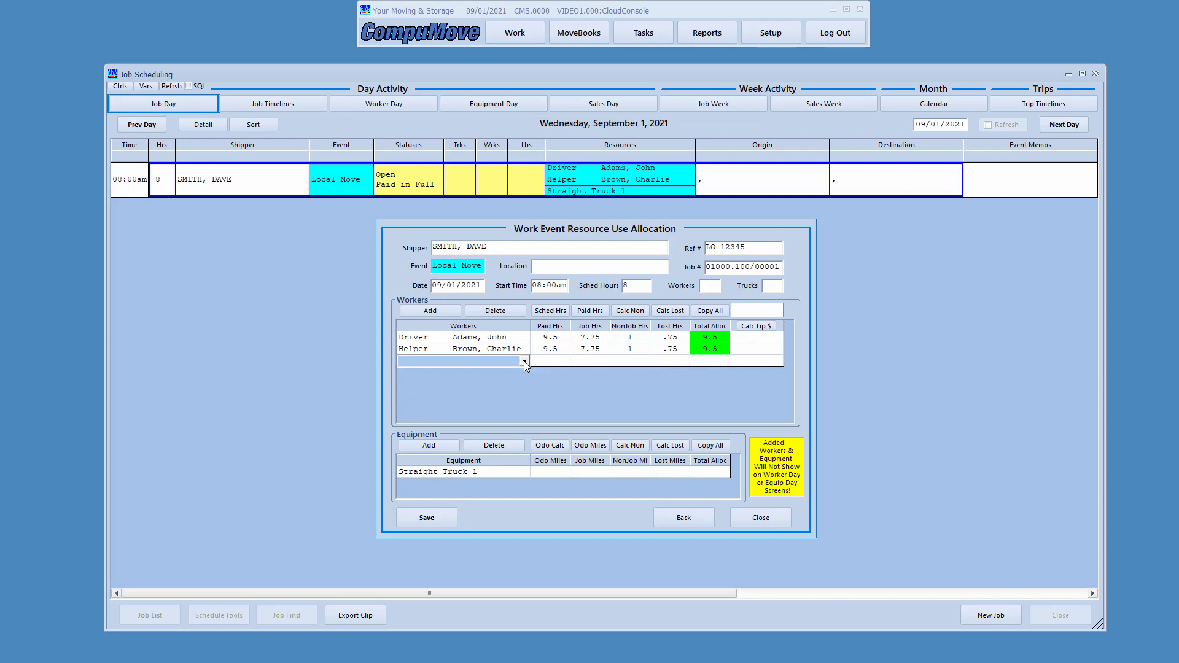
left_click(567, 389)
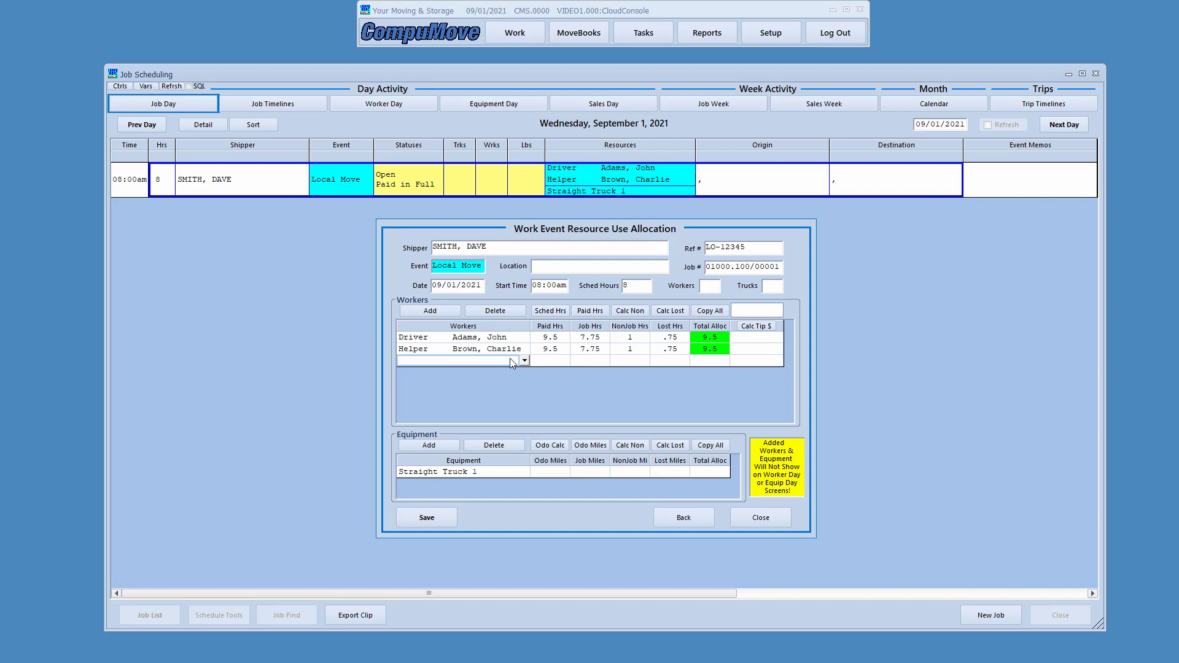
key("Escape")
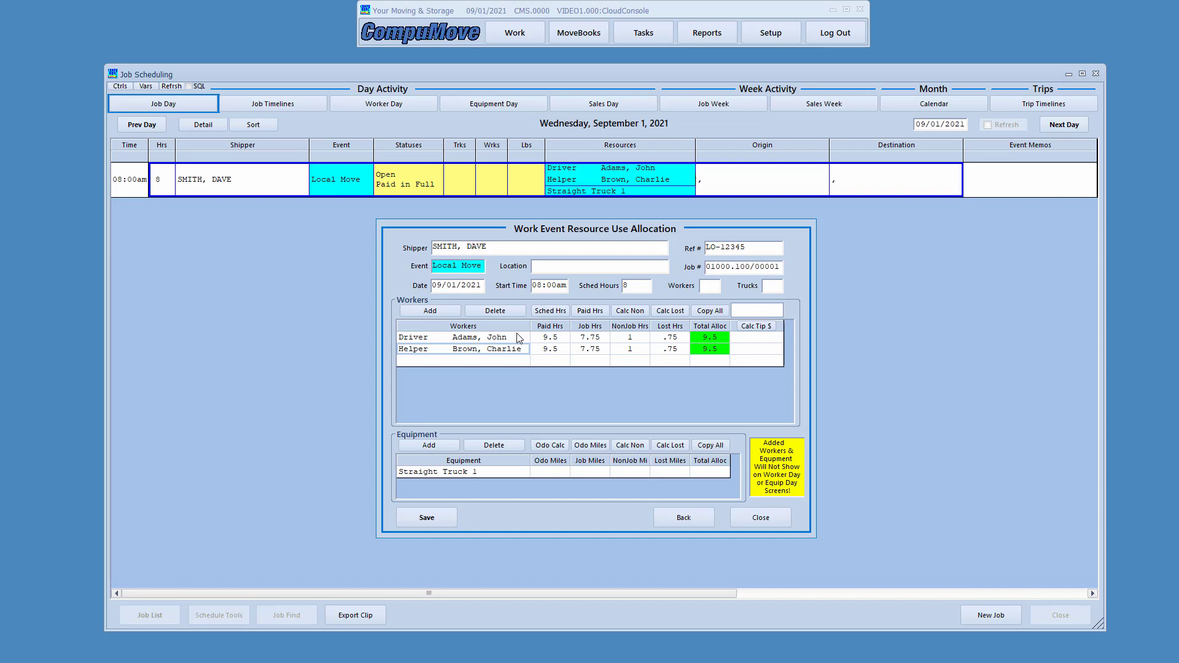
Delete the empty third worker row, leaving just the driver and helper at 9.5 hours each.
left_click(508, 363)
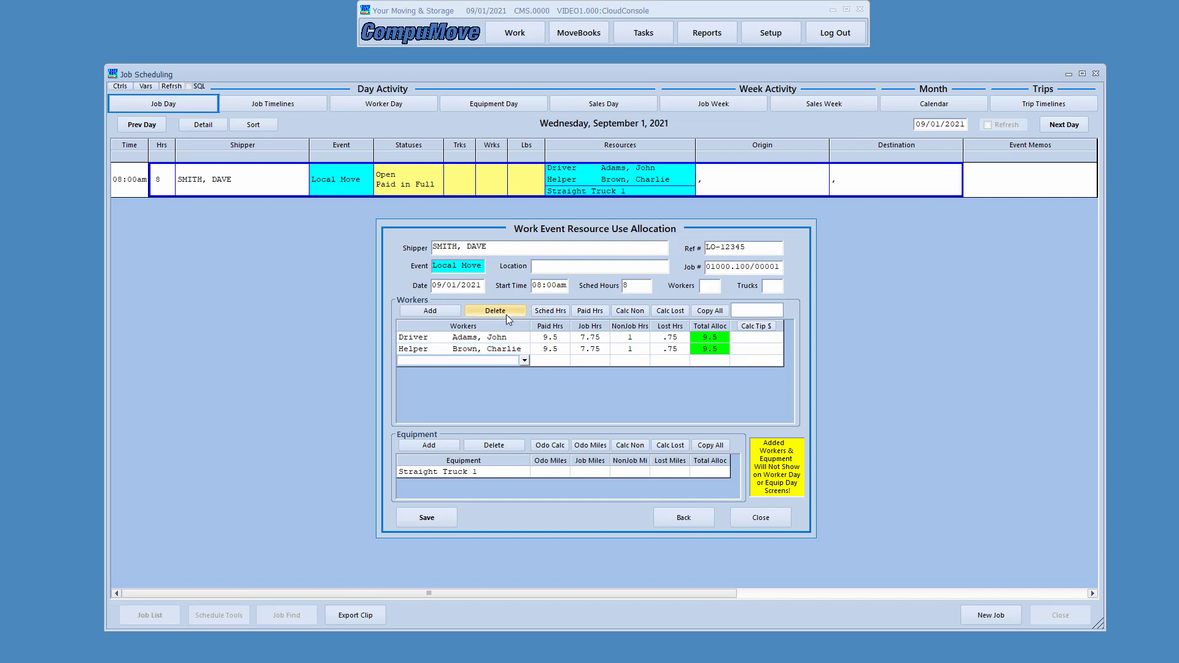
left_click(507, 314)
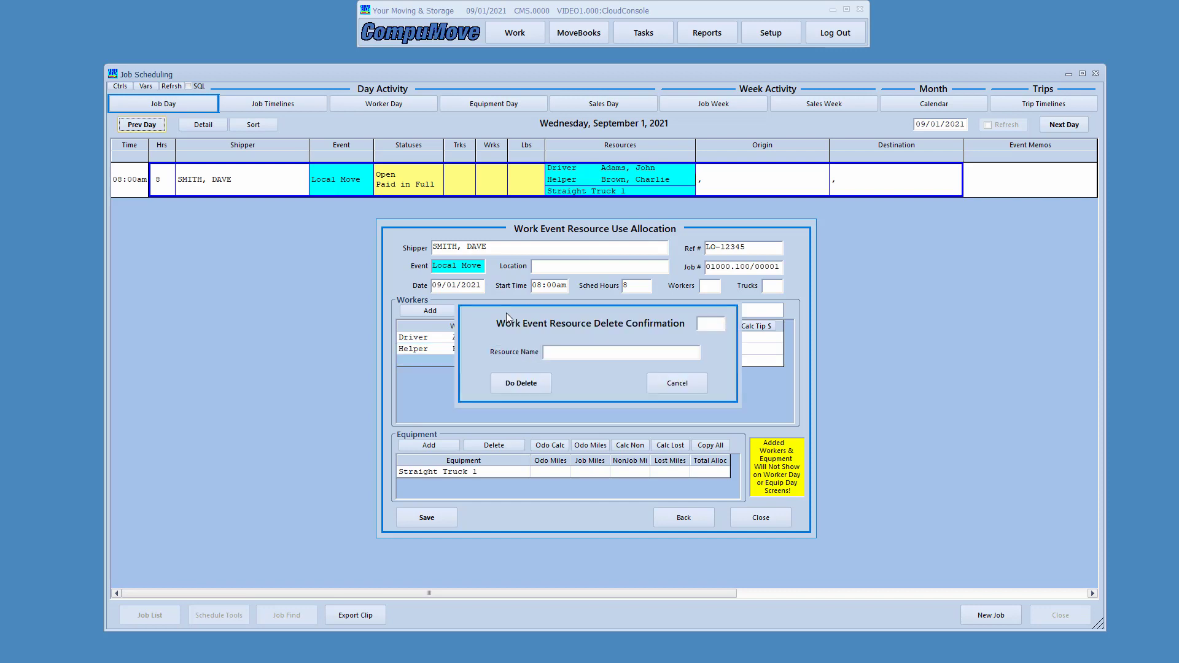
left_click(536, 383)
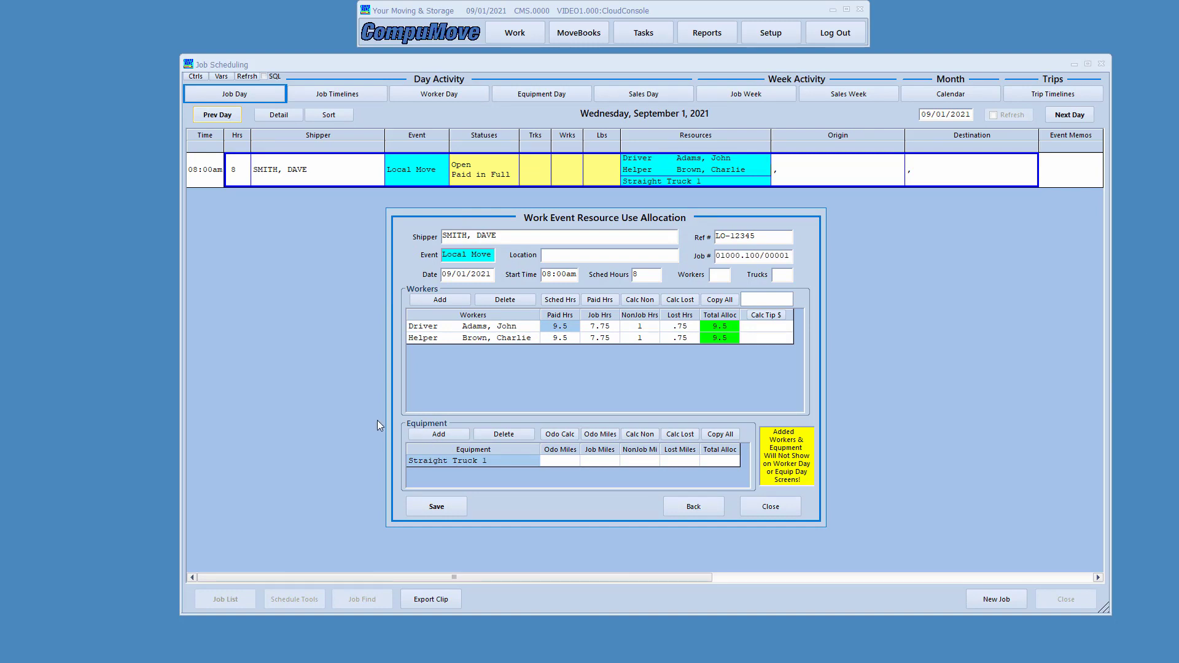
Calculate Straight Truck 1's odometer miles as 50 from start 27125 and end 27175.
left_click_drag(442, 474, 772, 523)
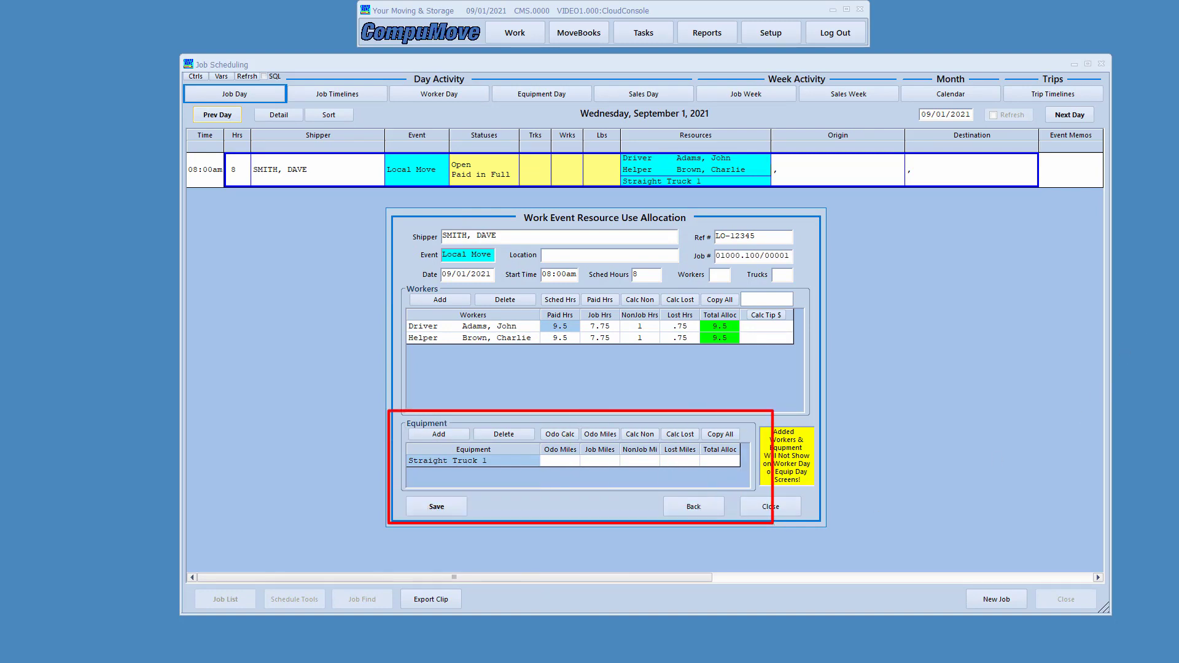
key("Escape")
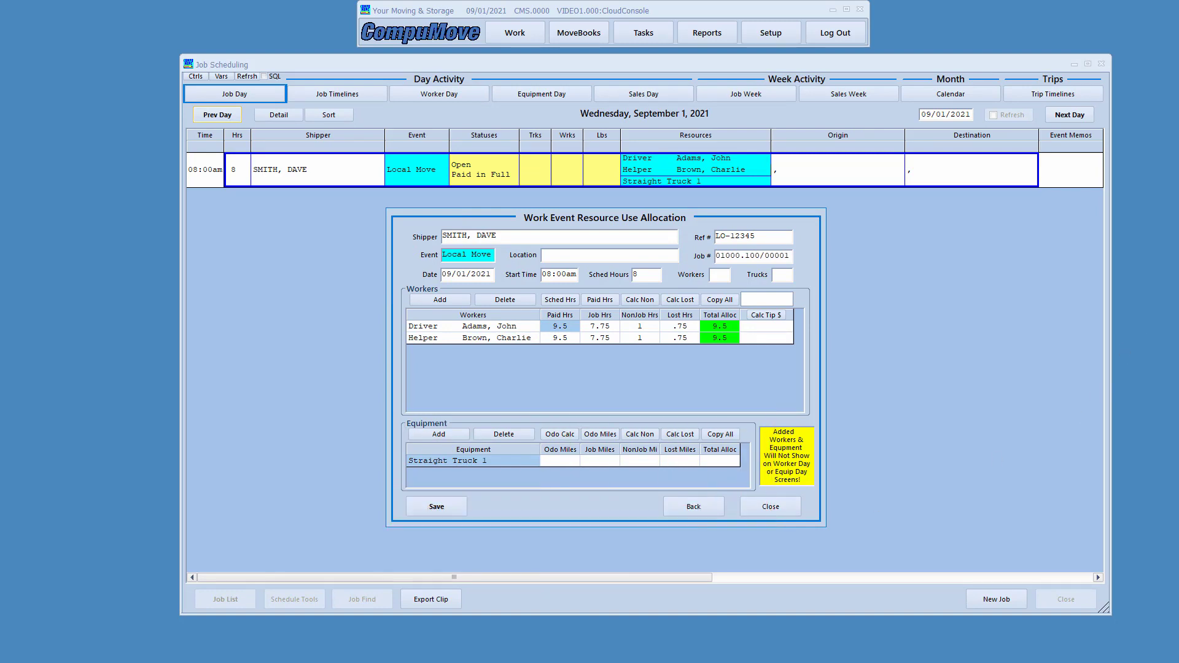
left_click(553, 461)
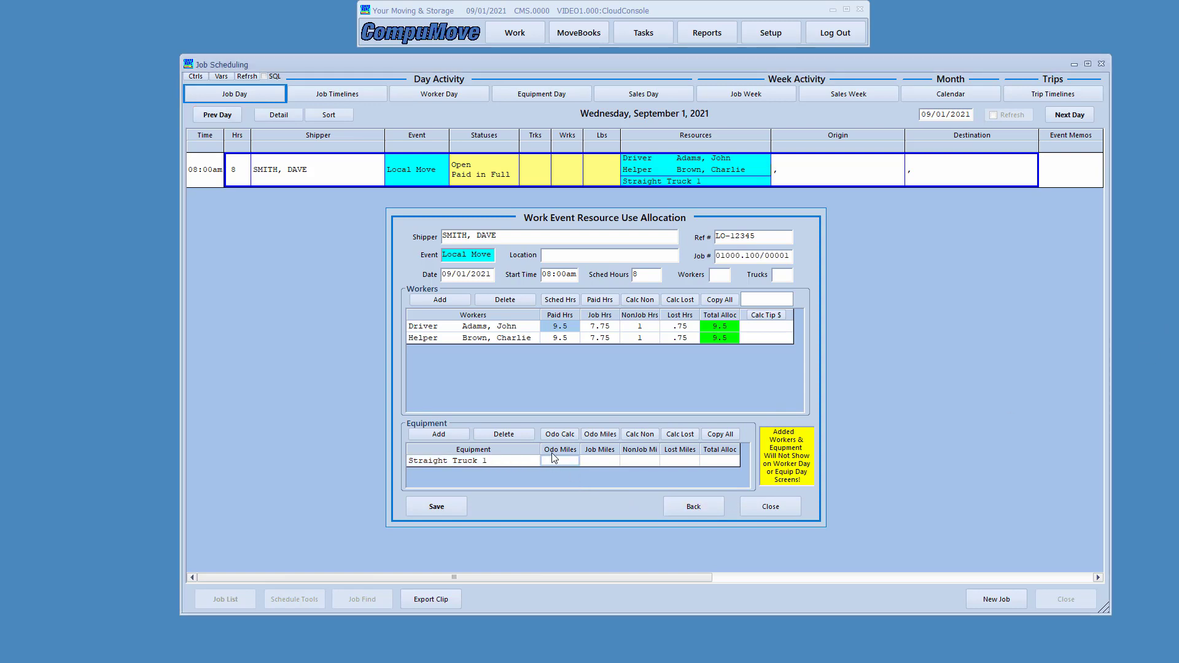
left_click(561, 435)
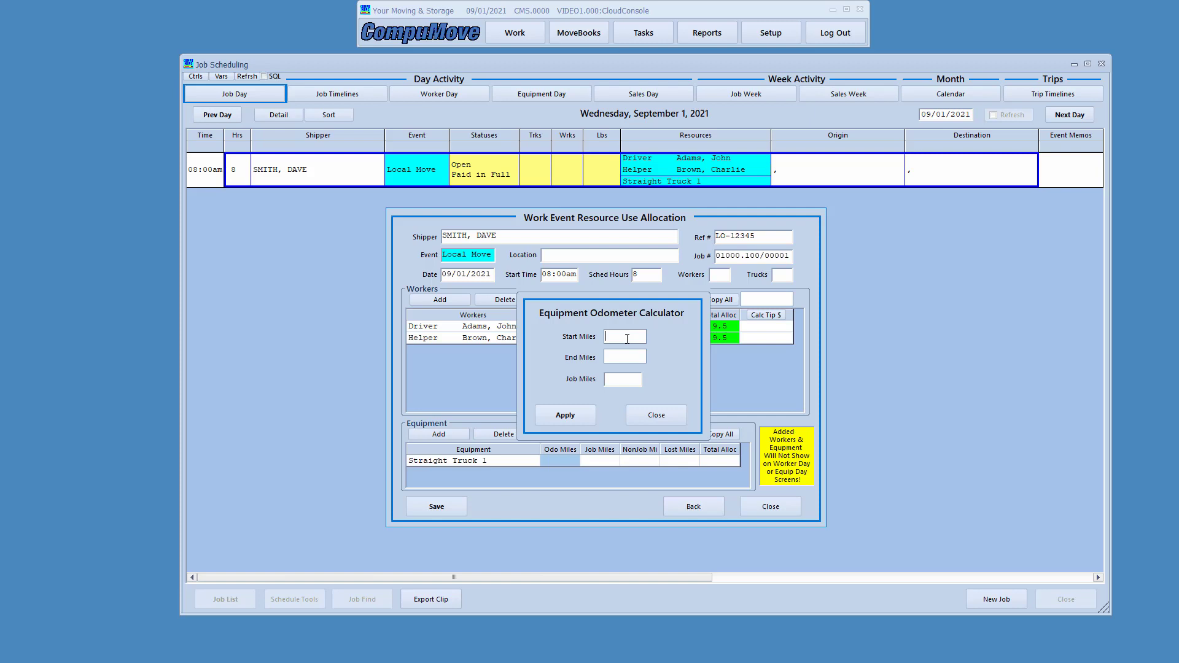
type("27125")
key("Tab")
type("27175")
key("Tab")
left_click(566, 418)
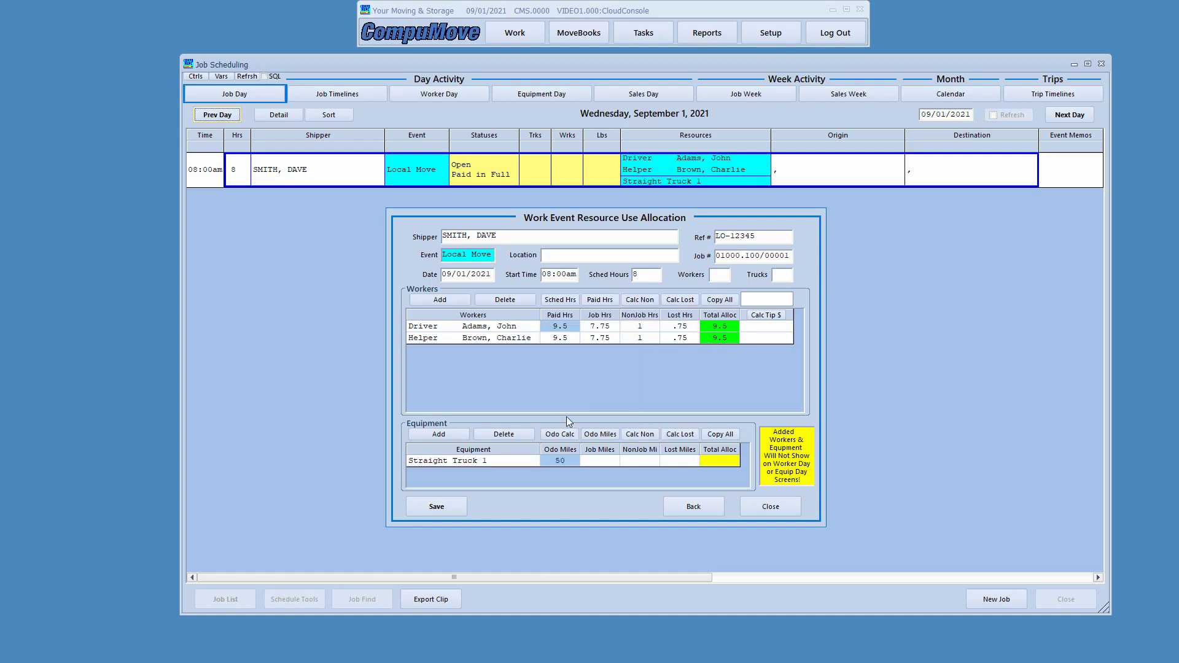
Copy Straight Truck 1's 50 odometer miles into Job Miles so its allocation totals 50.
left_click(563, 460)
left_click(600, 434)
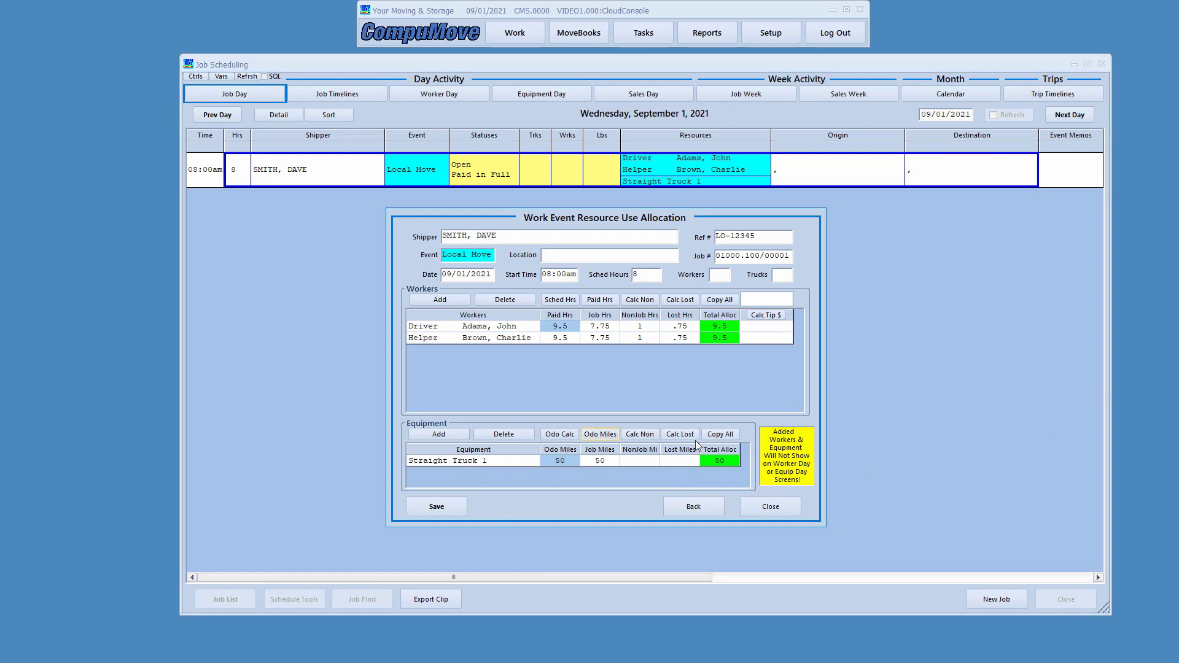
left_click_drag(694, 441, 742, 477)
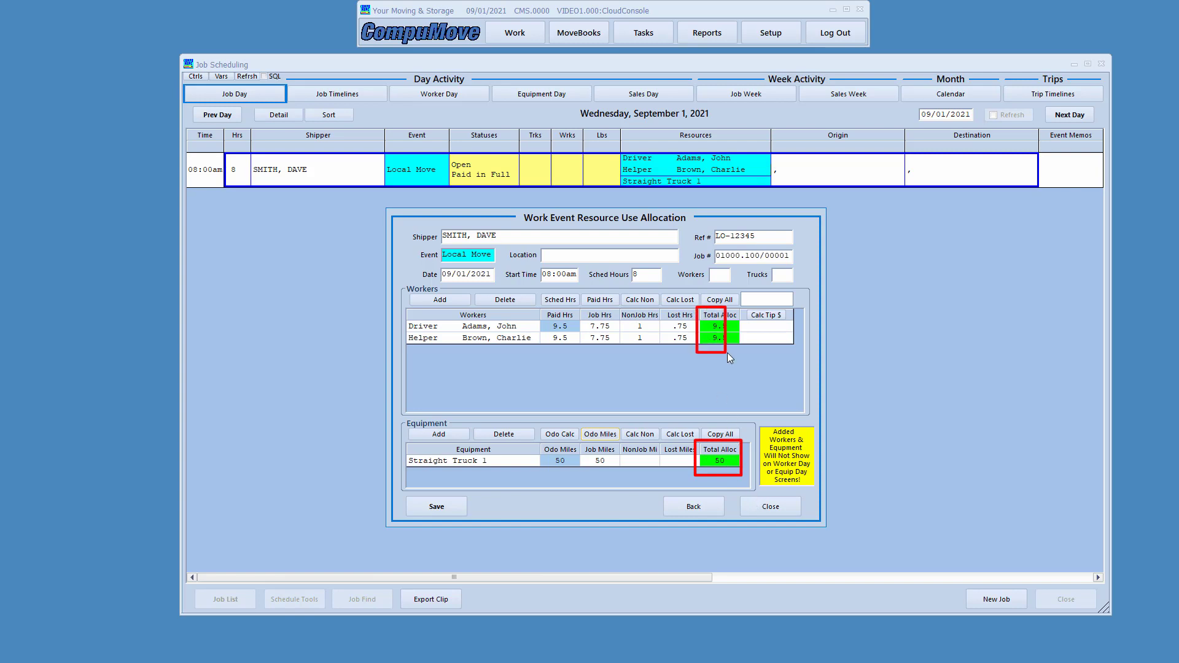
left_click_drag(728, 353, 740, 351)
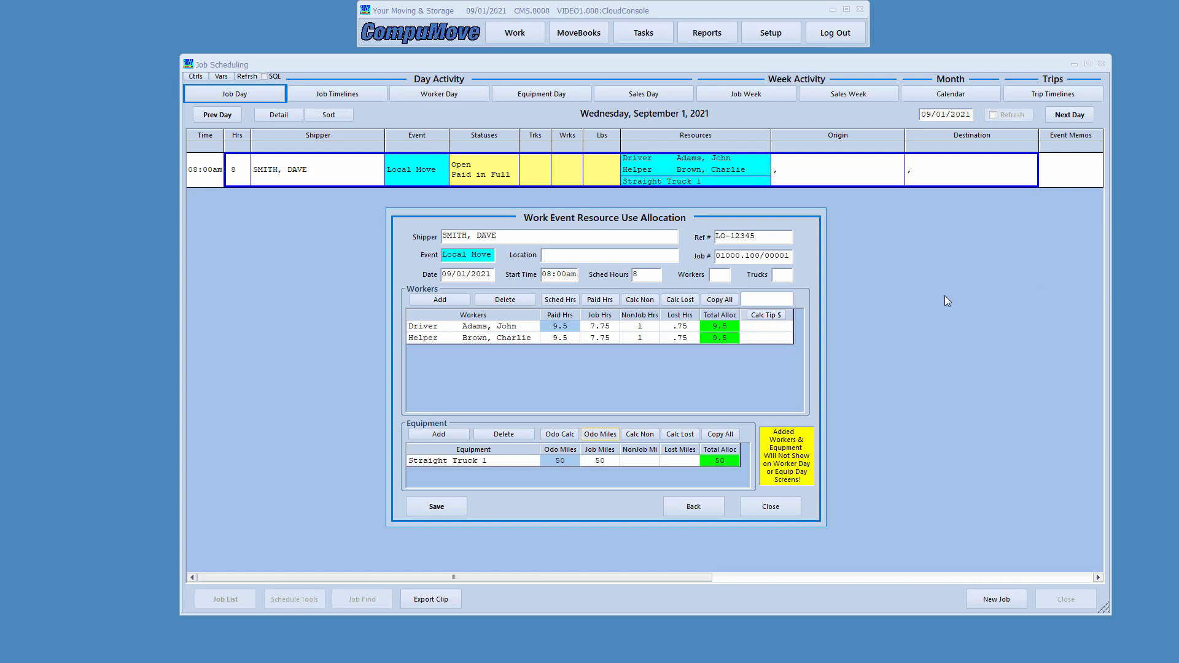
Enter a 50.00 tip and split it as 25.00 to each of the two workers.
left_click(768, 299)
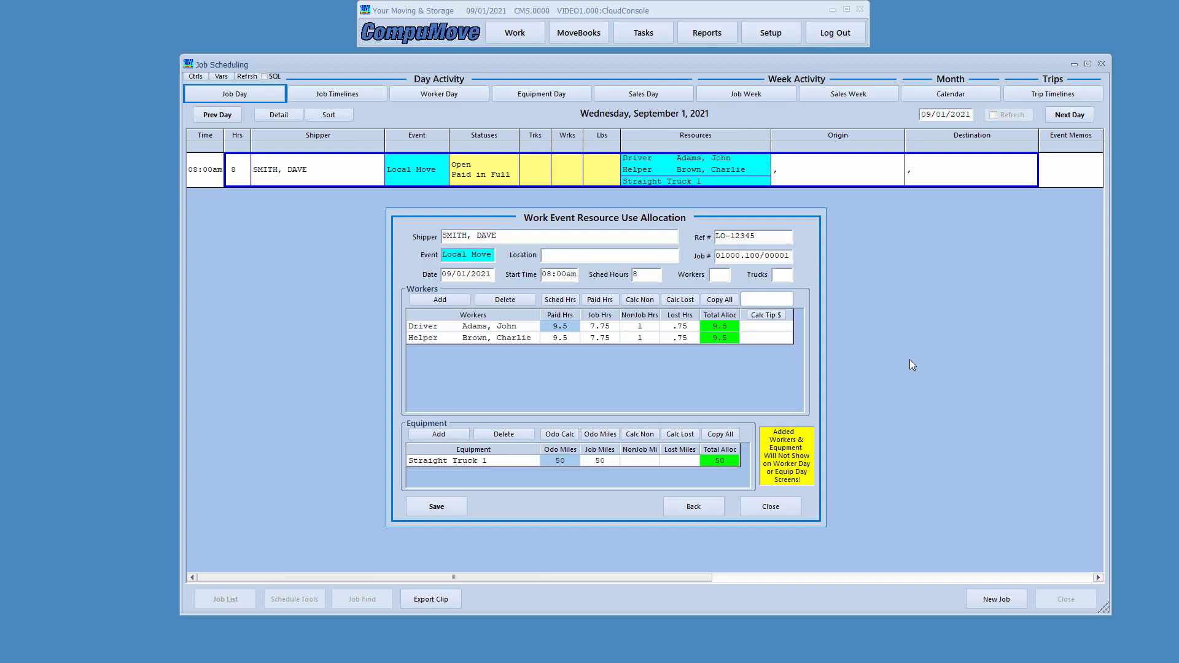
type("50")
key("Tab")
left_click(775, 320)
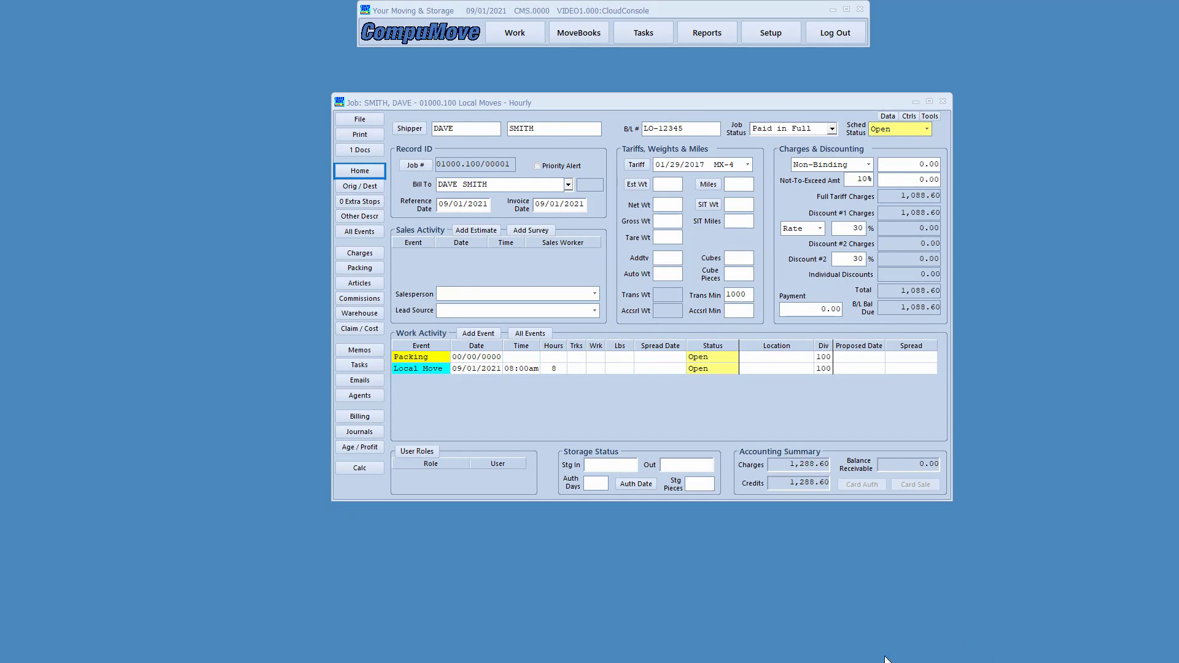
Review the job's costing: 386.18 labor, 95.00 equipment, 545.61 total cost, 742.99 gross net.
left_click(359, 447)
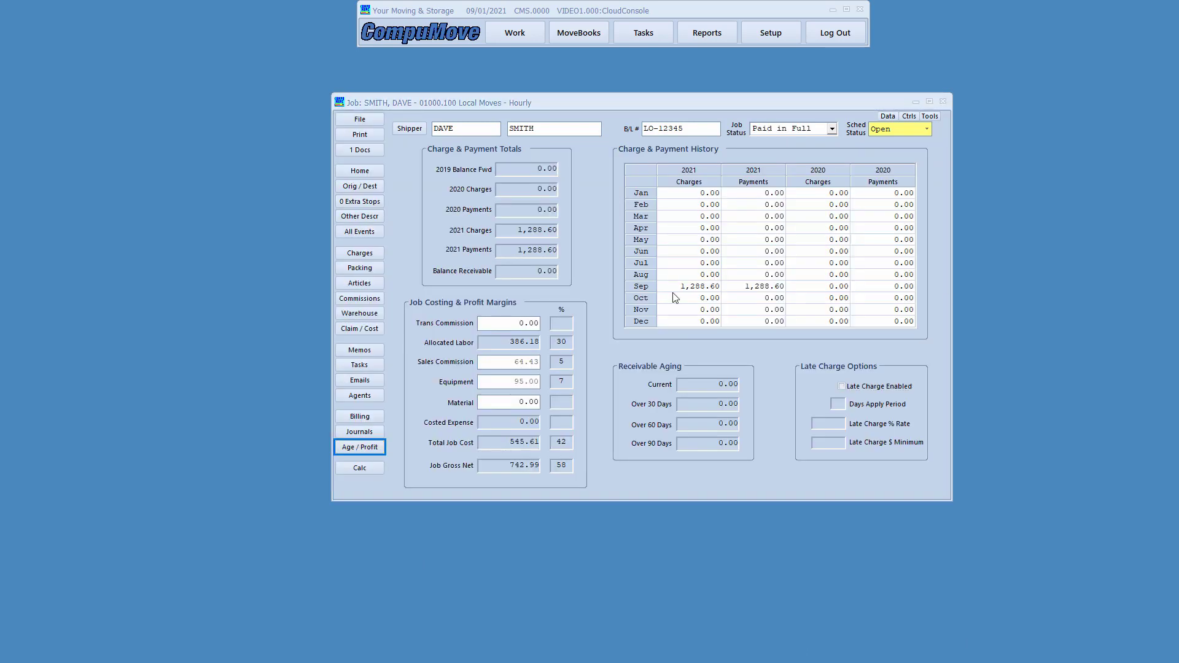
mouse_move(395, 291)
left_mouse_down()
mouse_move(515, 442)
mouse_move(596, 497)
left_mouse_up()
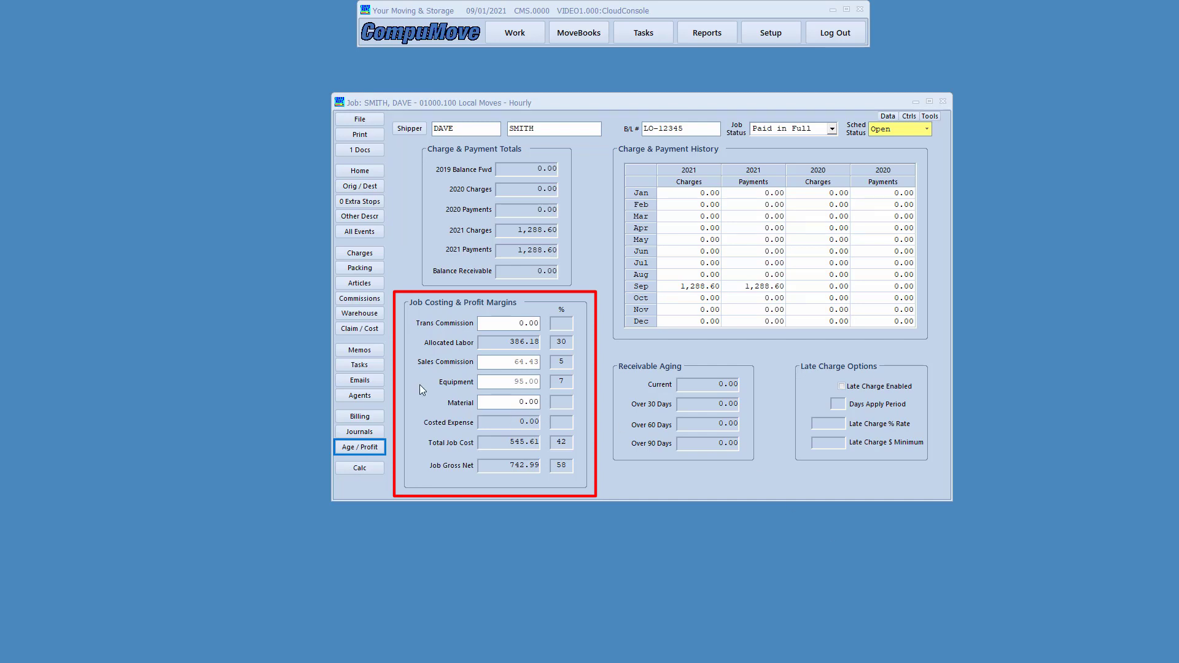
mouse_move(404, 326)
left_mouse_down()
mouse_move(533, 361)
mouse_move(585, 351)
left_mouse_up()
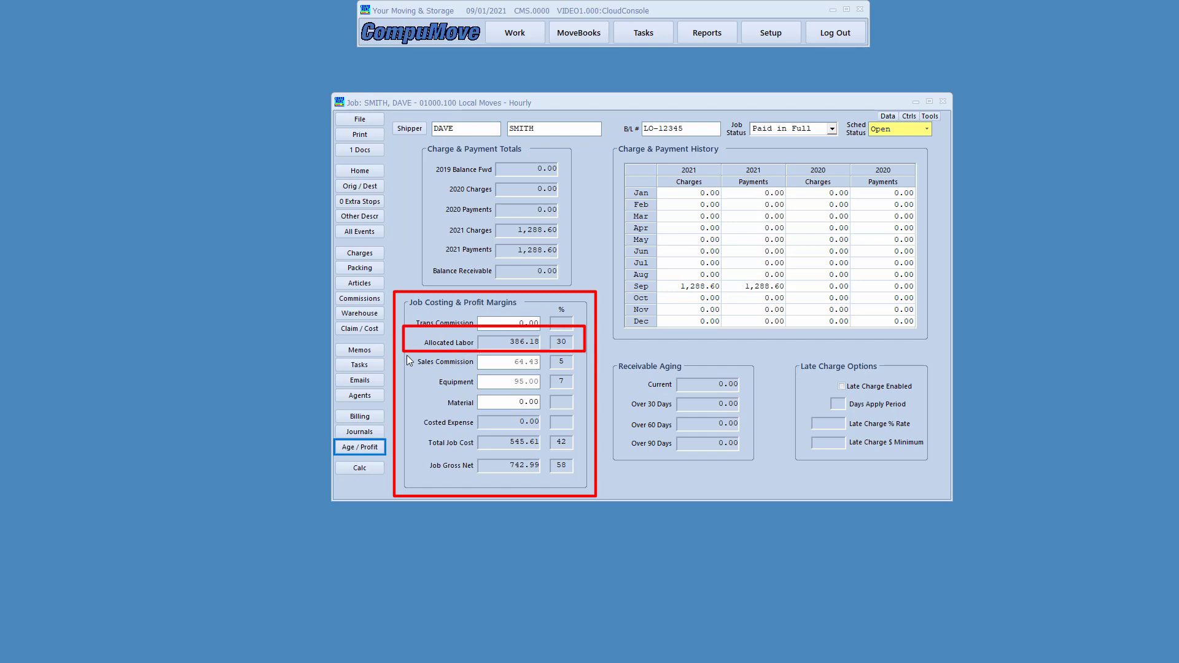
left_click_drag(406, 354, 587, 372)
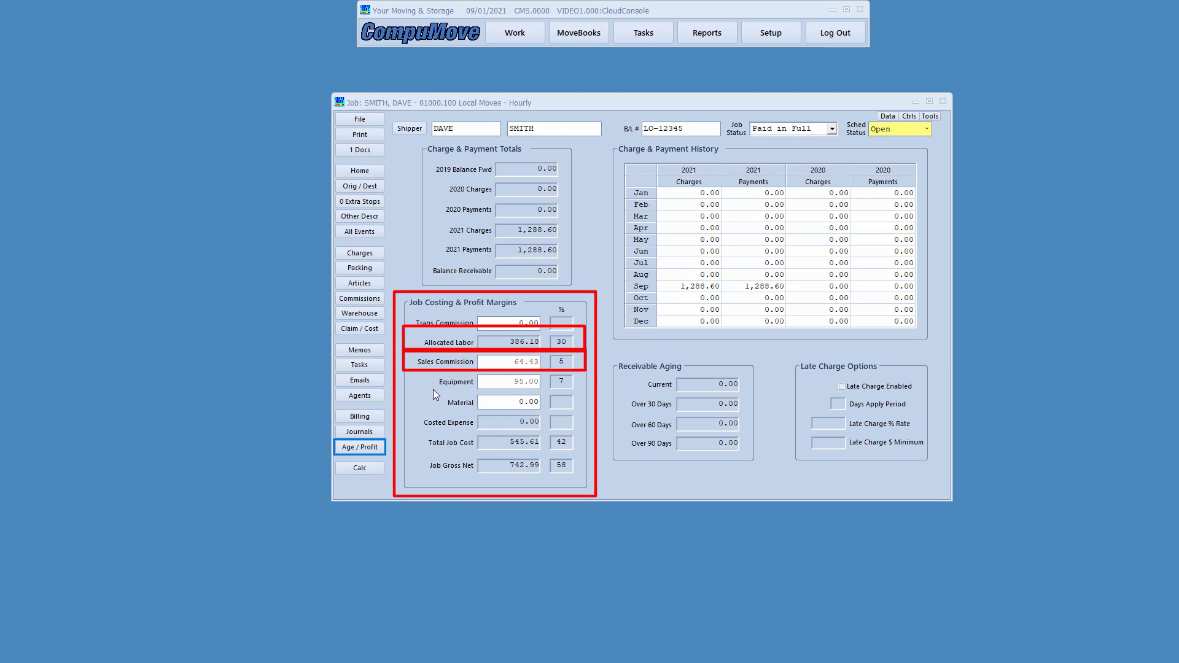
left_click_drag(428, 372, 545, 392)
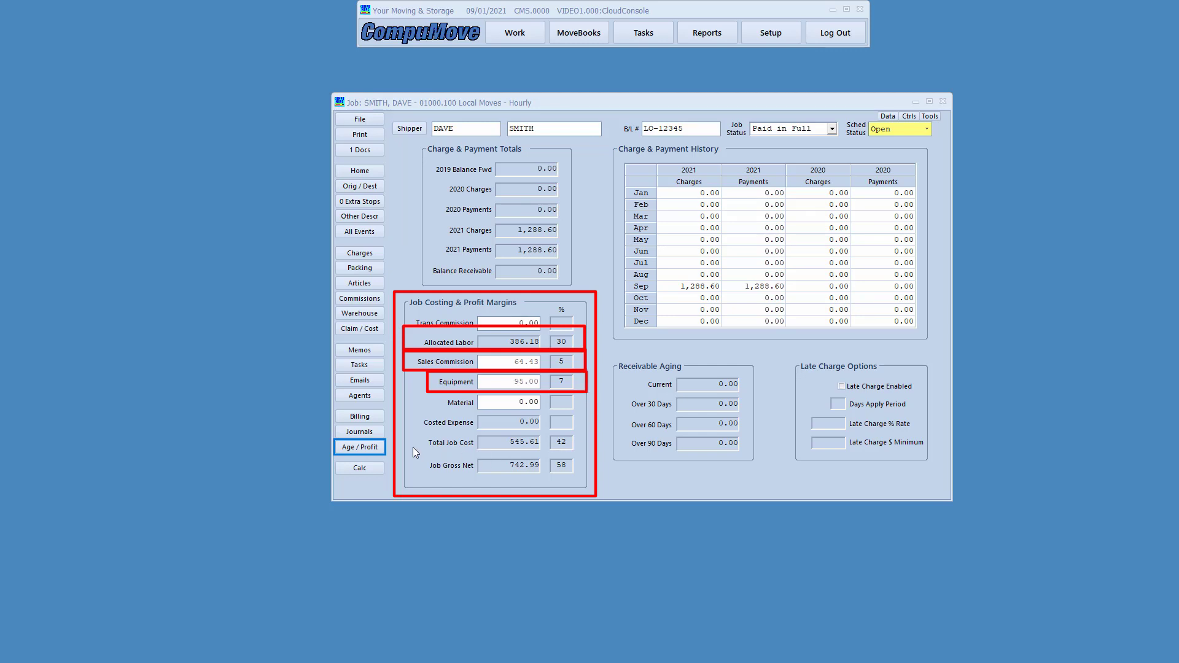
mouse_move(414, 433)
left_mouse_down()
mouse_move(542, 458)
mouse_move(579, 452)
mouse_move(581, 481)
left_mouse_up()
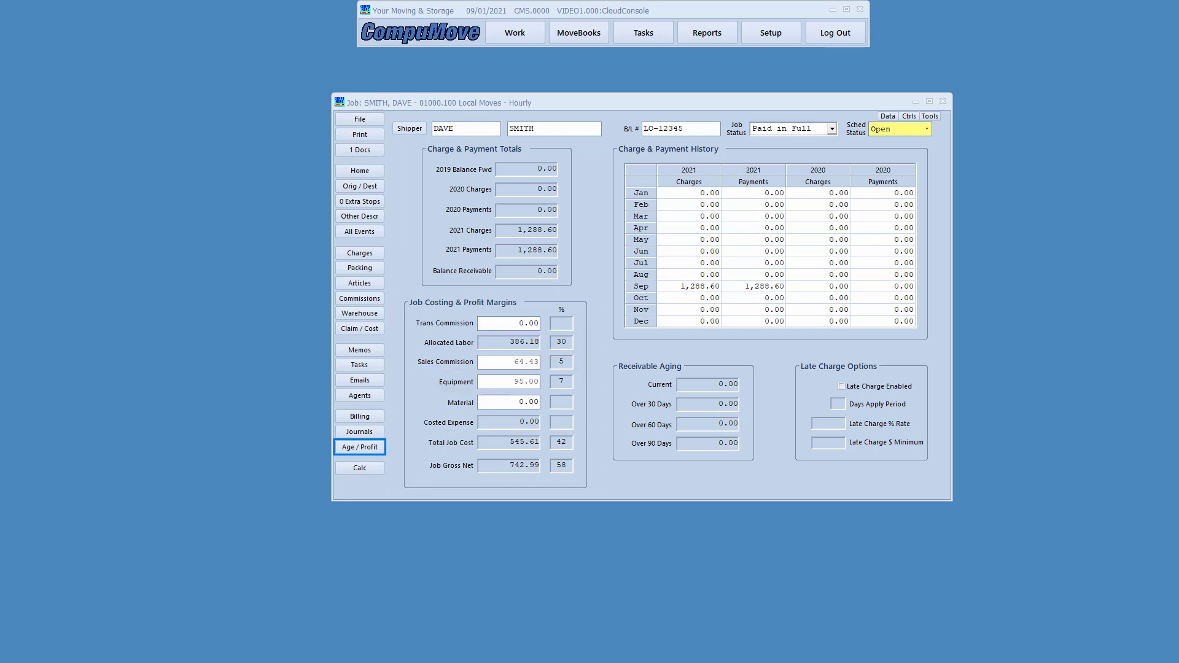
Show All Events with the driver, helper and truck allocated 9.5 hours and 50 miles.
left_click(360, 232)
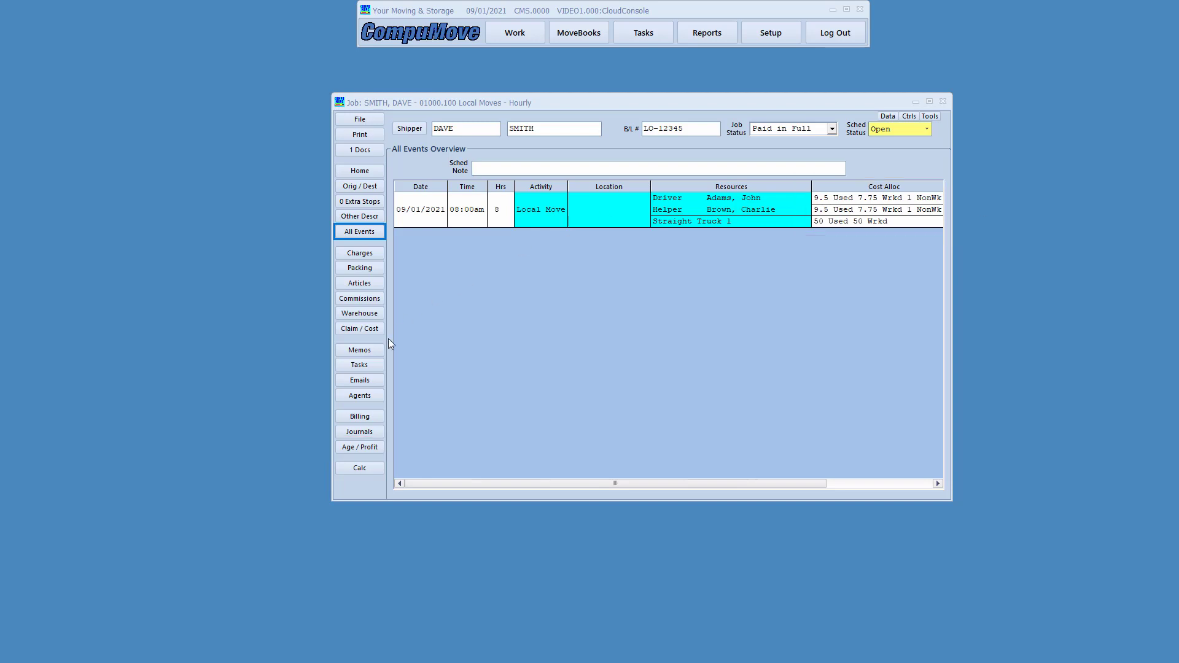
Generate the Job Costing Report from 09/01/2021 for Local Moves – Hourly with allocated labor and equipment.
left_click(365, 446)
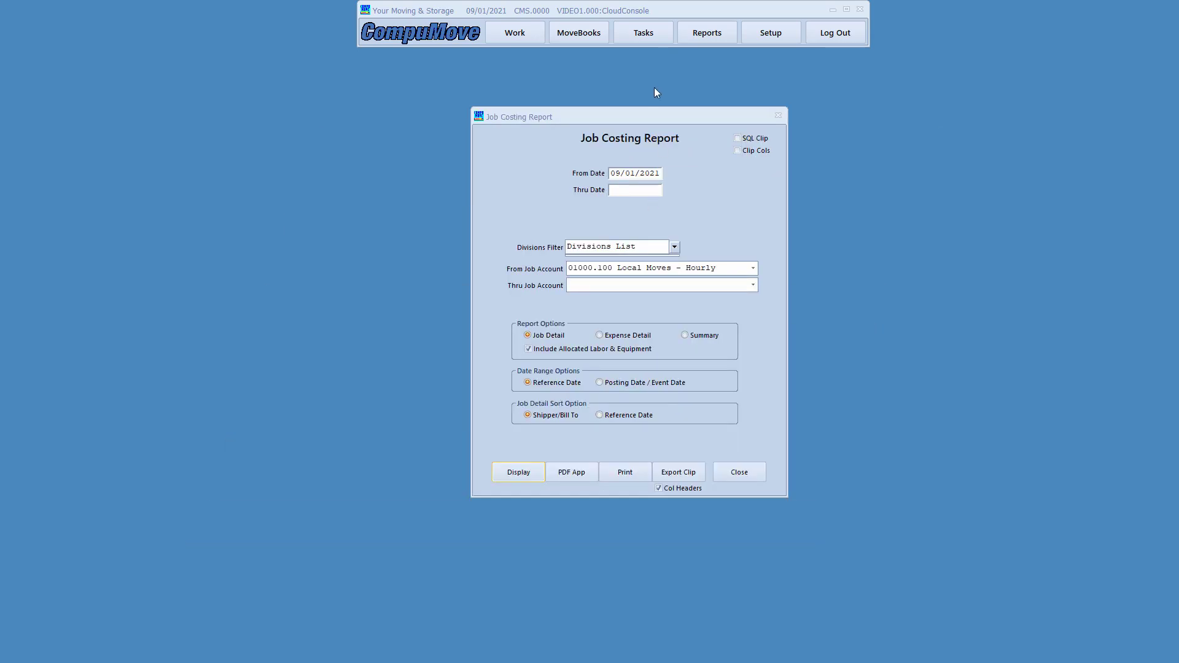
left_click(653, 116)
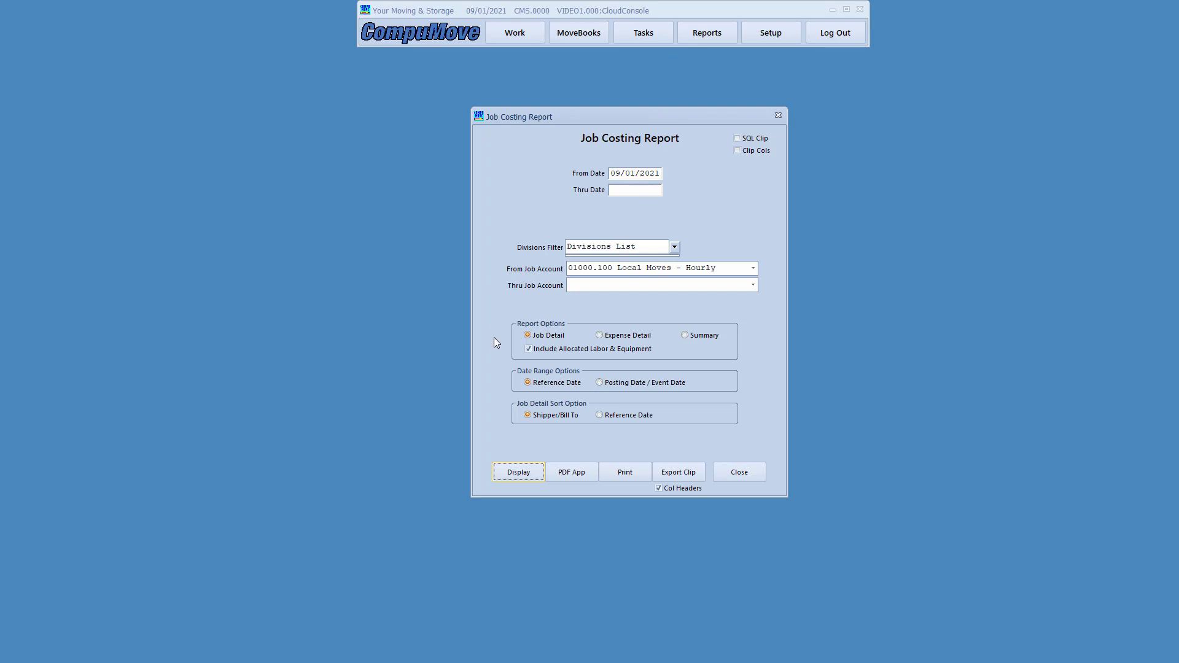
left_click(518, 473)
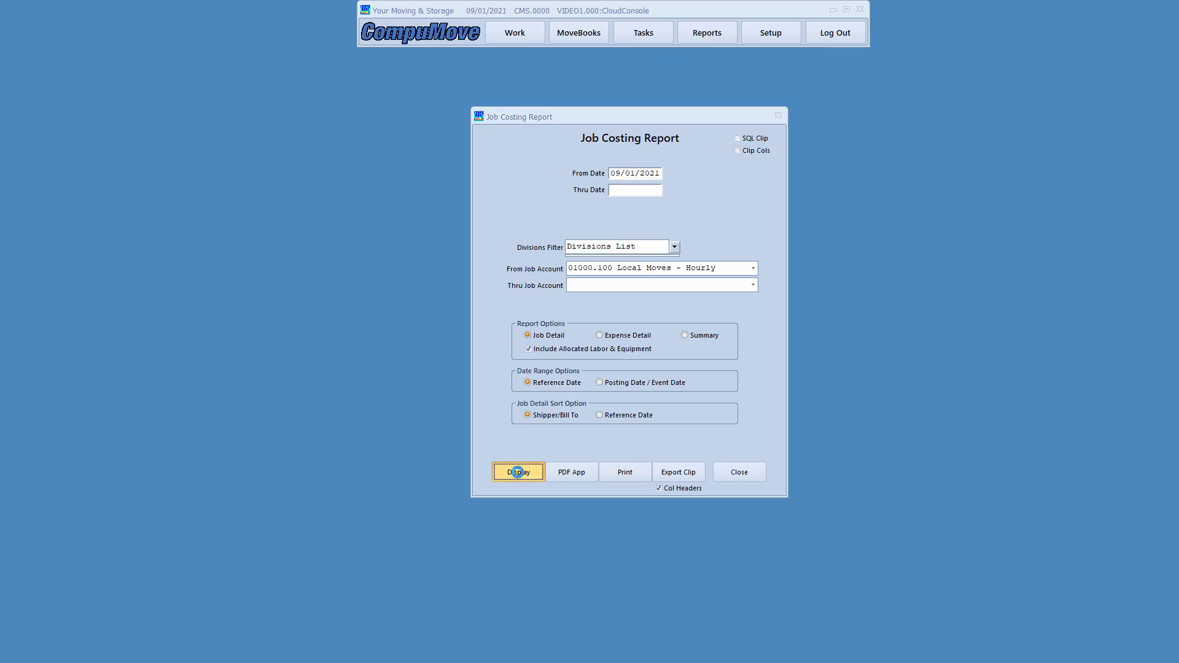
Review the report's totals: 808.68 worker allocation, 180.50 equipment allocation, 64.43 sales commissions.
left_click_drag(709, 186, 743, 102)
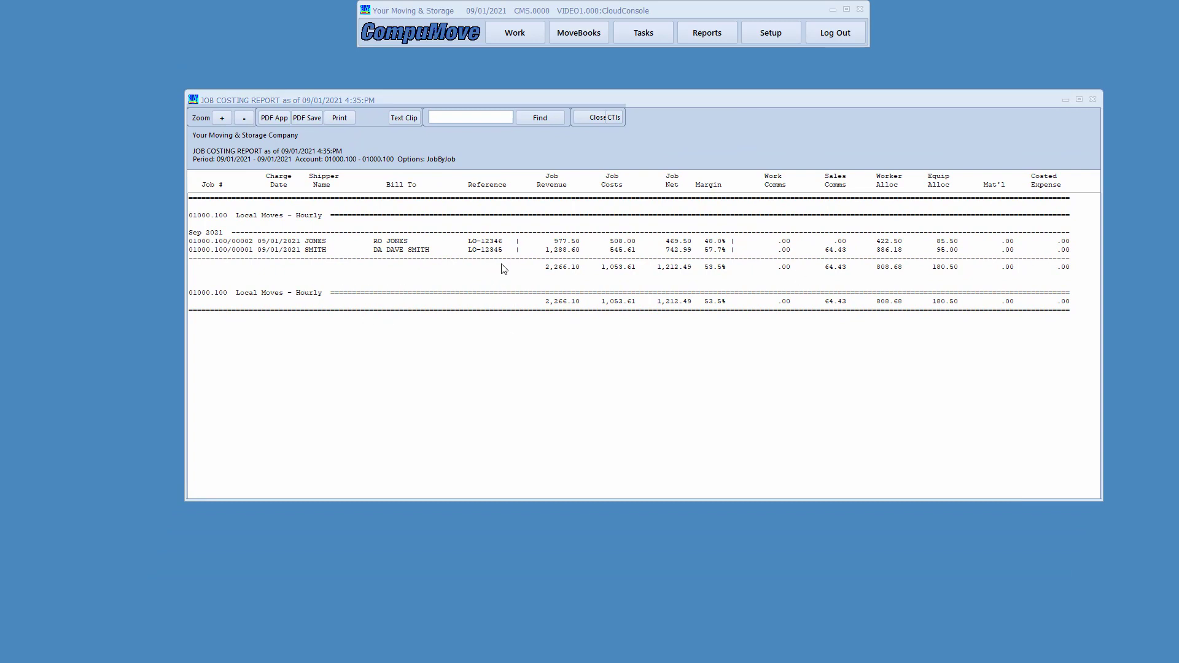
mouse_move(518, 225)
left_mouse_down()
mouse_move(567, 269)
mouse_move(736, 284)
left_mouse_up()
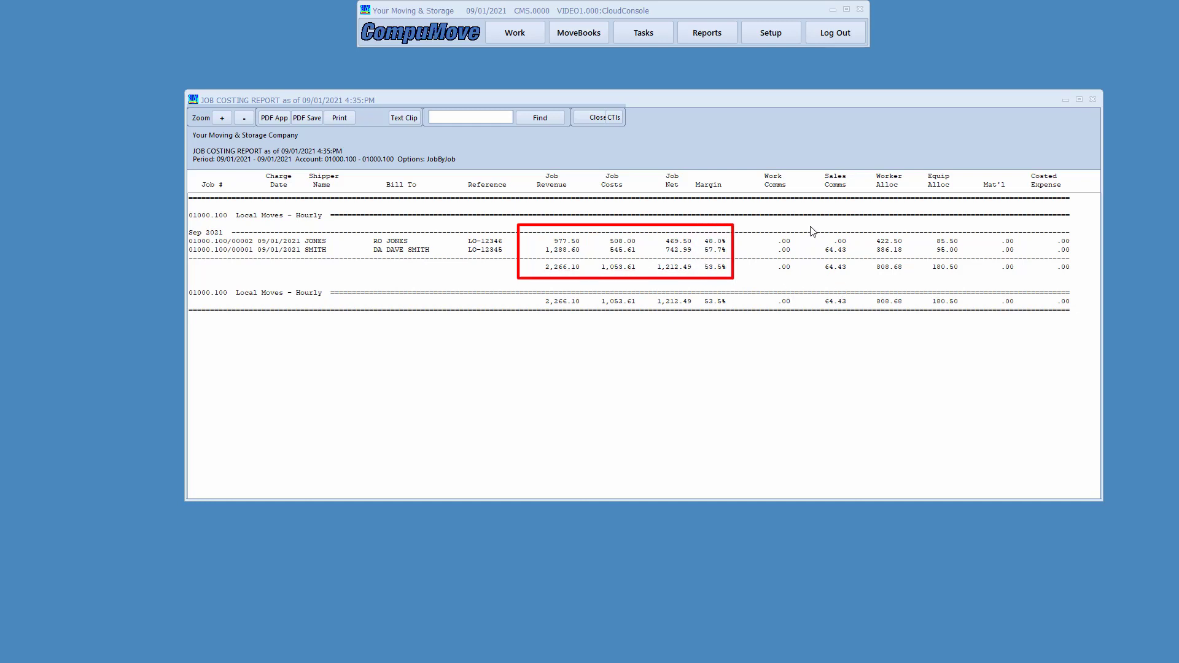
left_click_drag(809, 222, 969, 286)
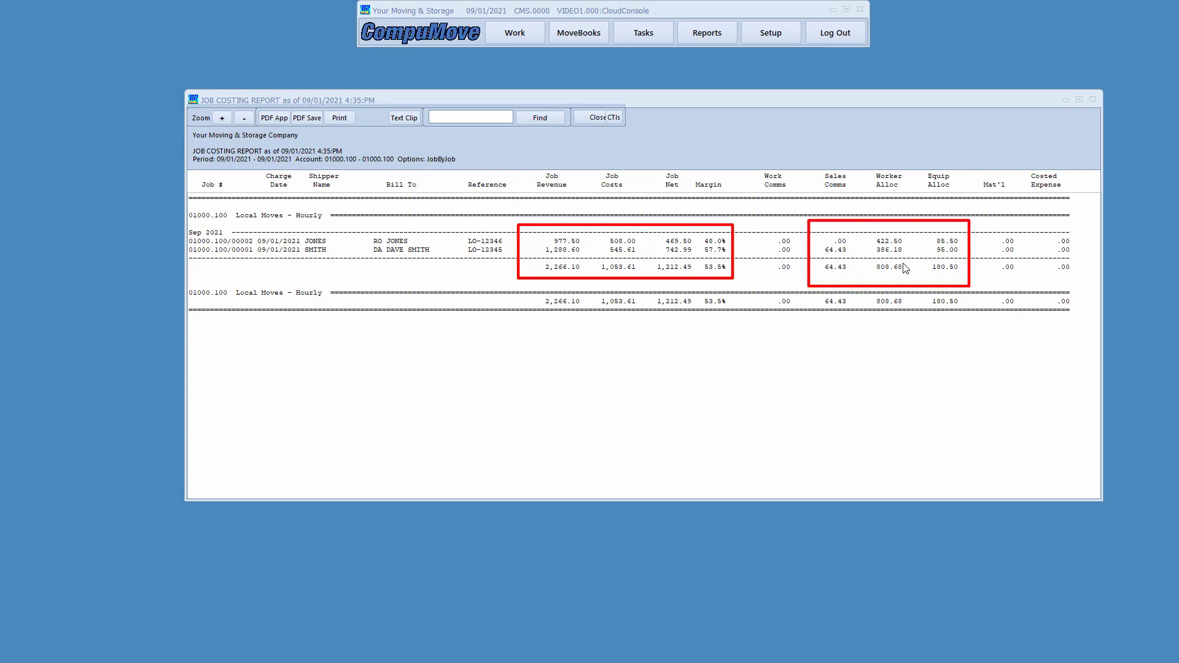
left_click_drag(870, 232, 963, 280)
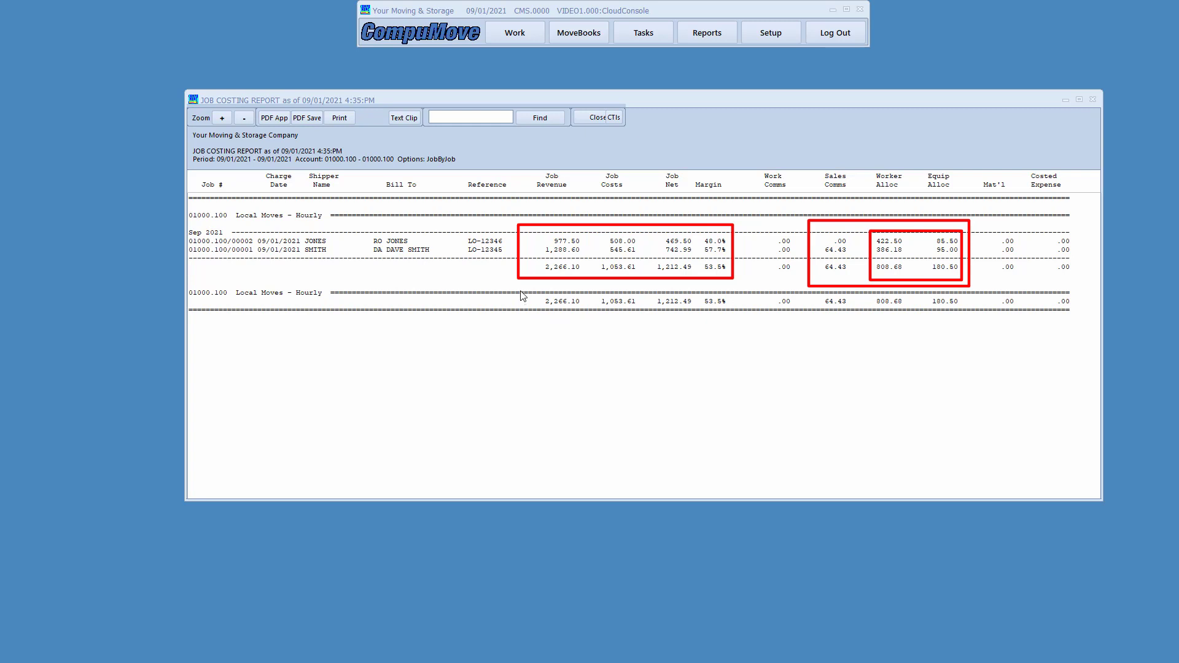
mouse_move(520, 290)
left_mouse_down()
mouse_move(698, 326)
mouse_move(924, 334)
mouse_move(973, 324)
left_mouse_up()
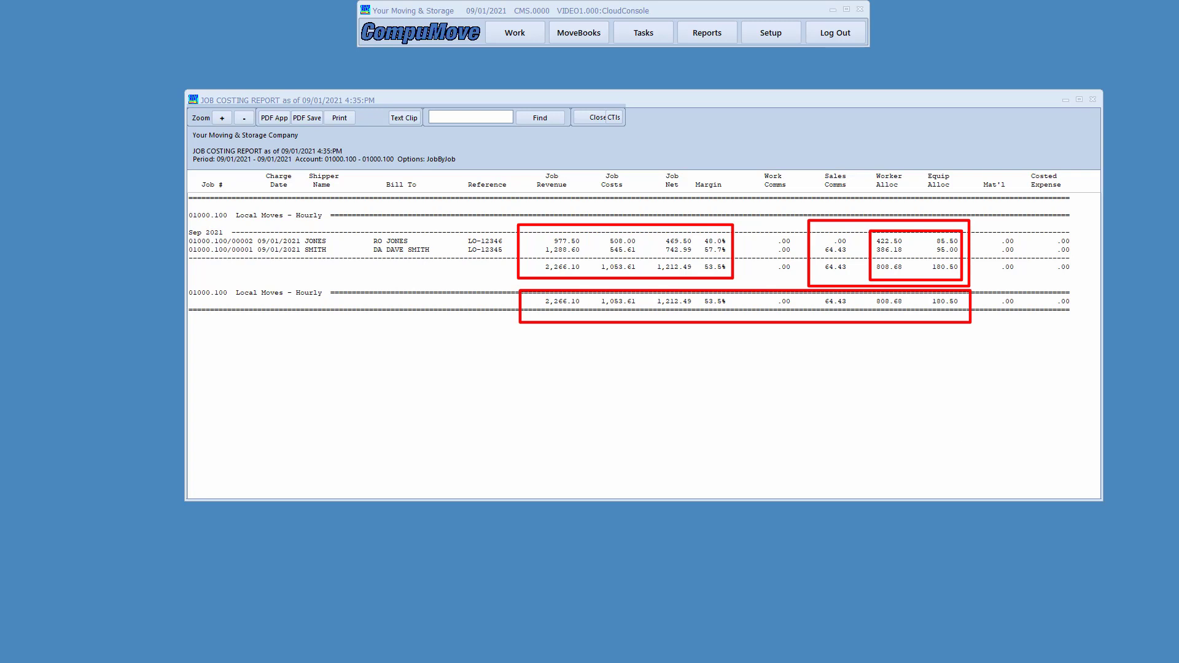
key("Escape")
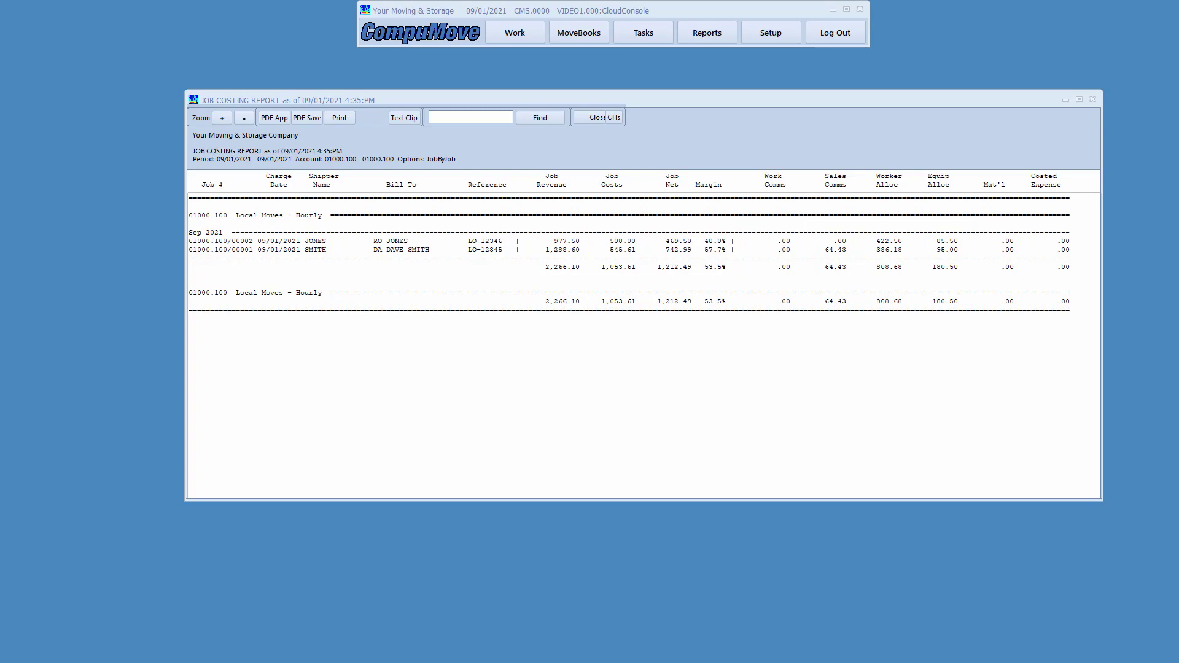
Close the Job Costing Report and bring up the Daily Work Events report options.
left_click(585, 117)
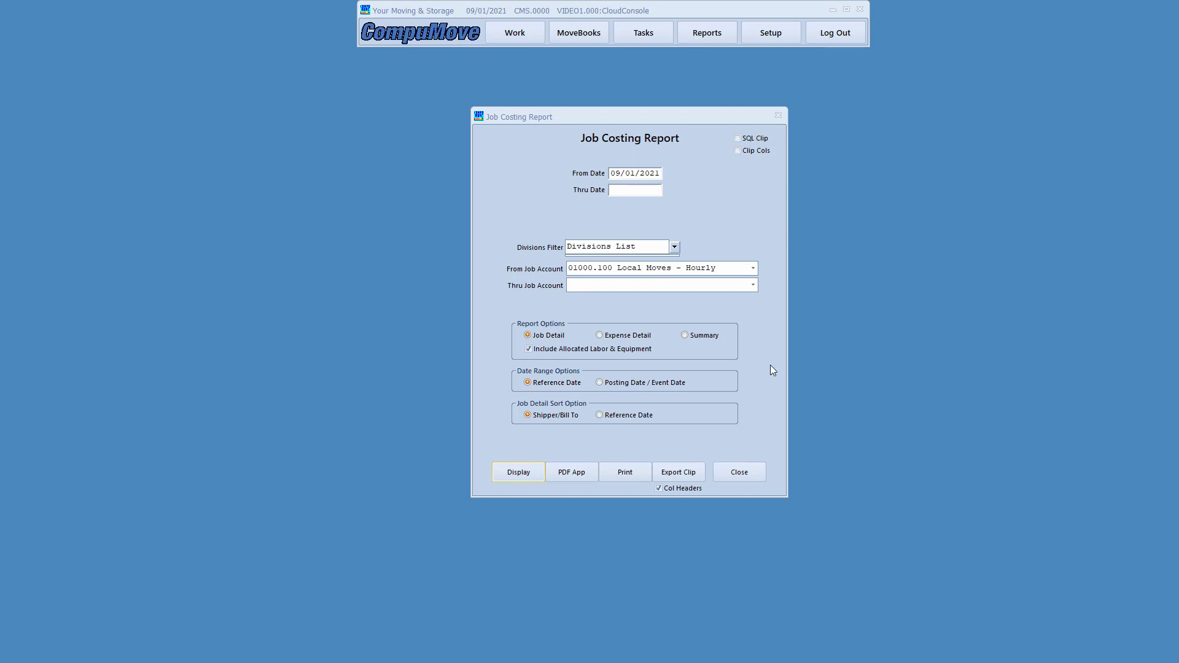
left_click(744, 474)
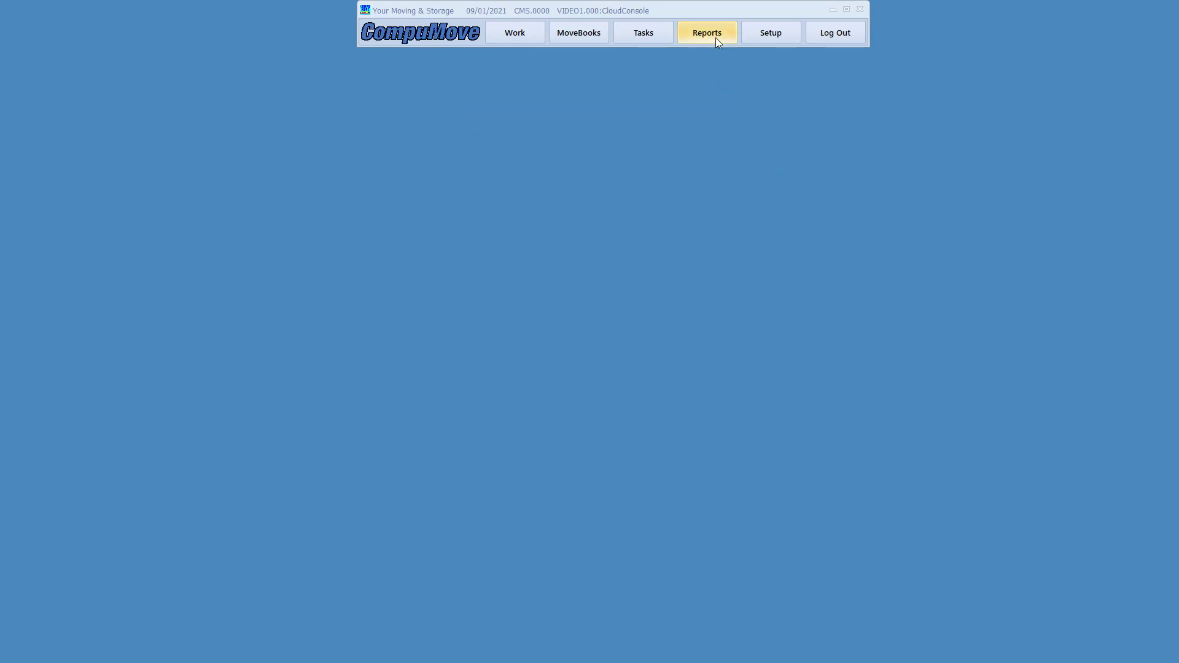
left_click(716, 38)
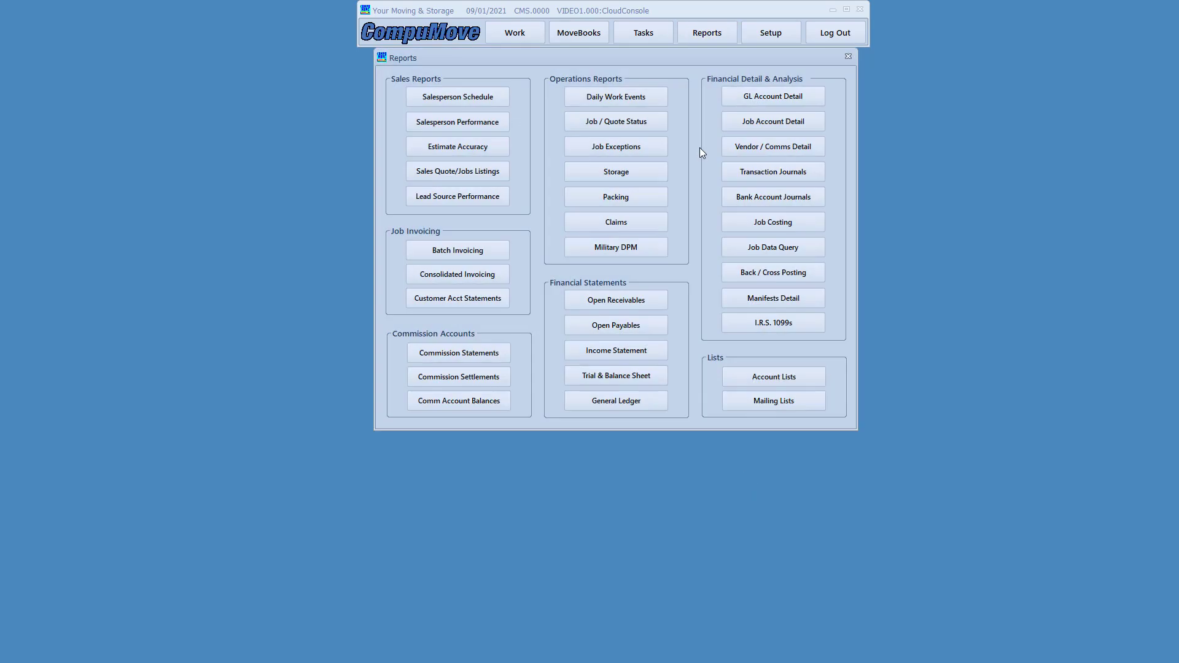
left_click(619, 98)
Set start date 09/01/2021, Summary/Resources, sort by Worker with page separation.
left_click(629, 109)
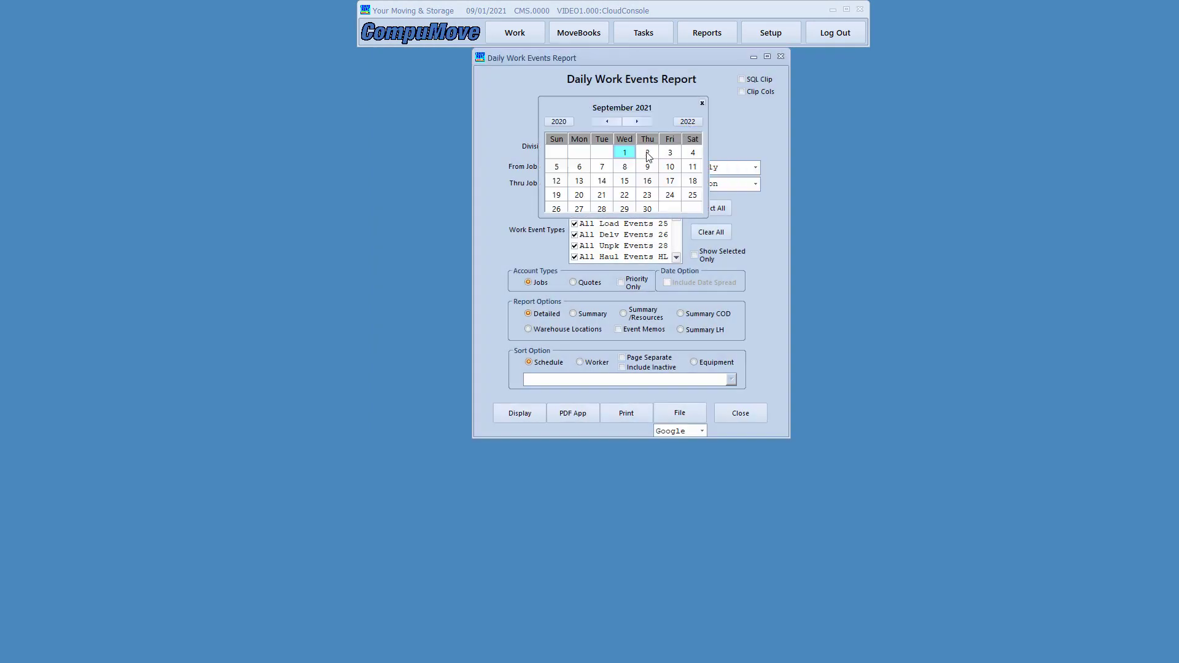
left_click(626, 153)
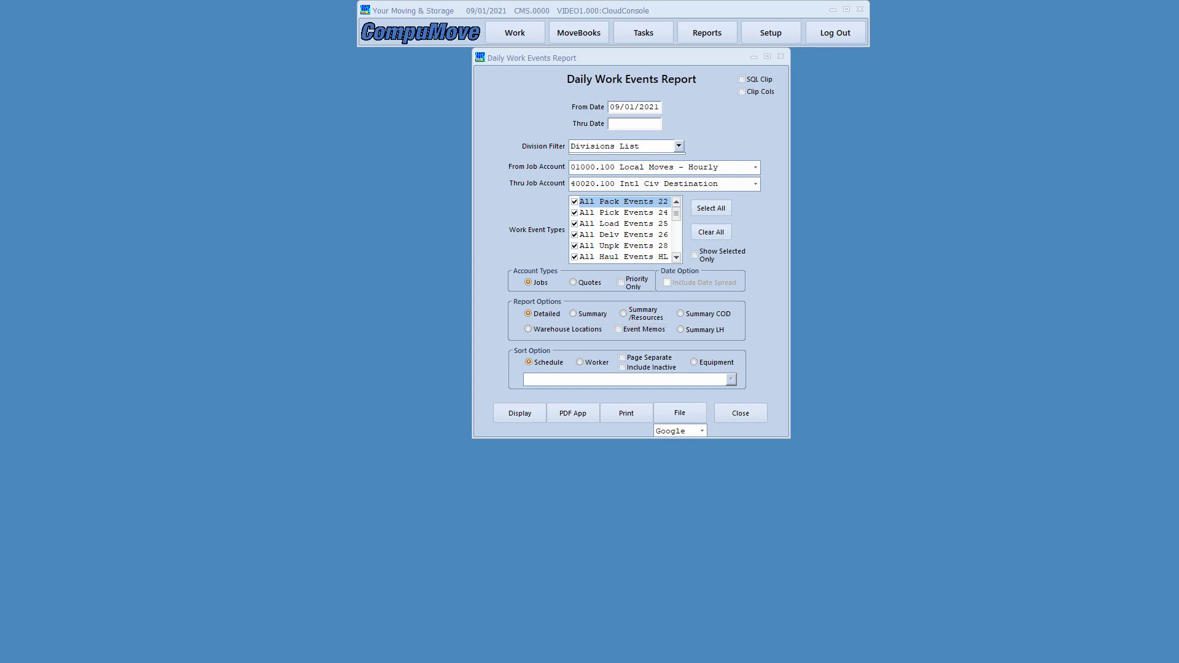
left_click(639, 317)
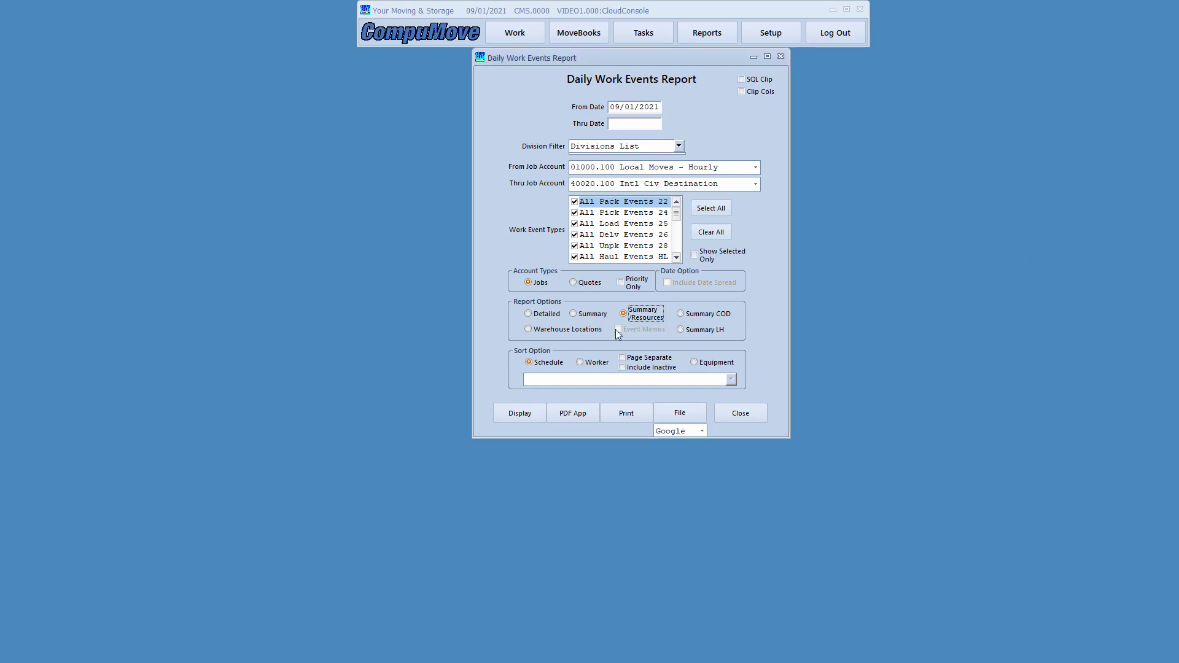
left_click(598, 363)
left_click(645, 358)
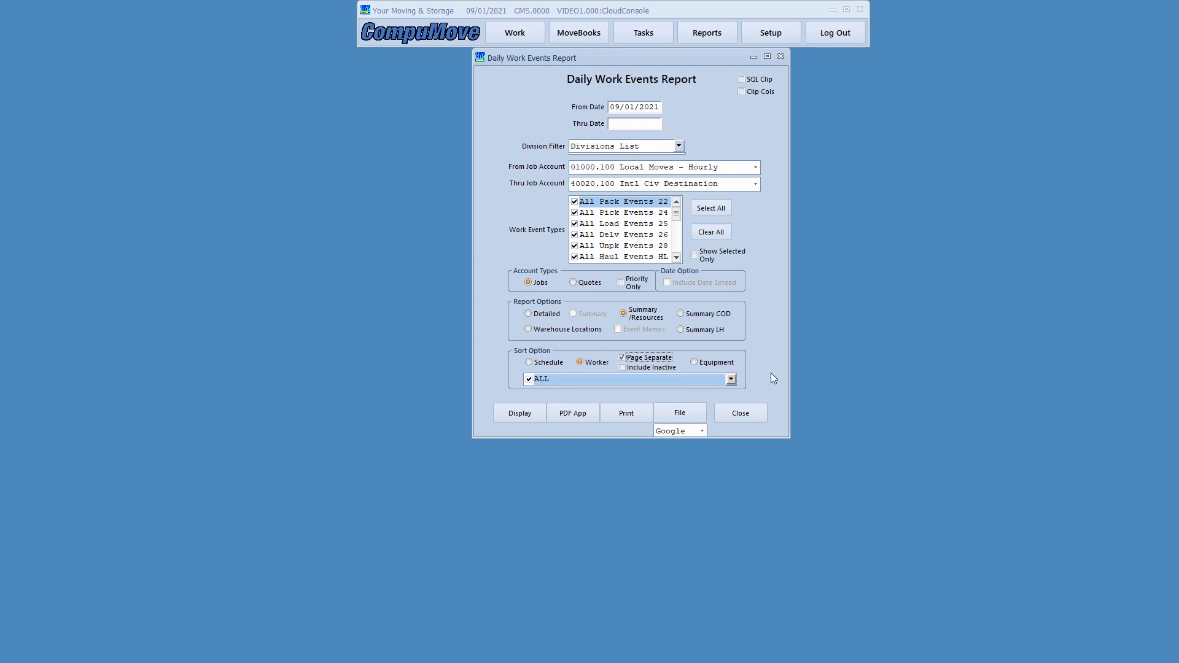
Generate the Daily Work Events Report and enlarge its window to reveal Report Totals.
left_click(519, 413)
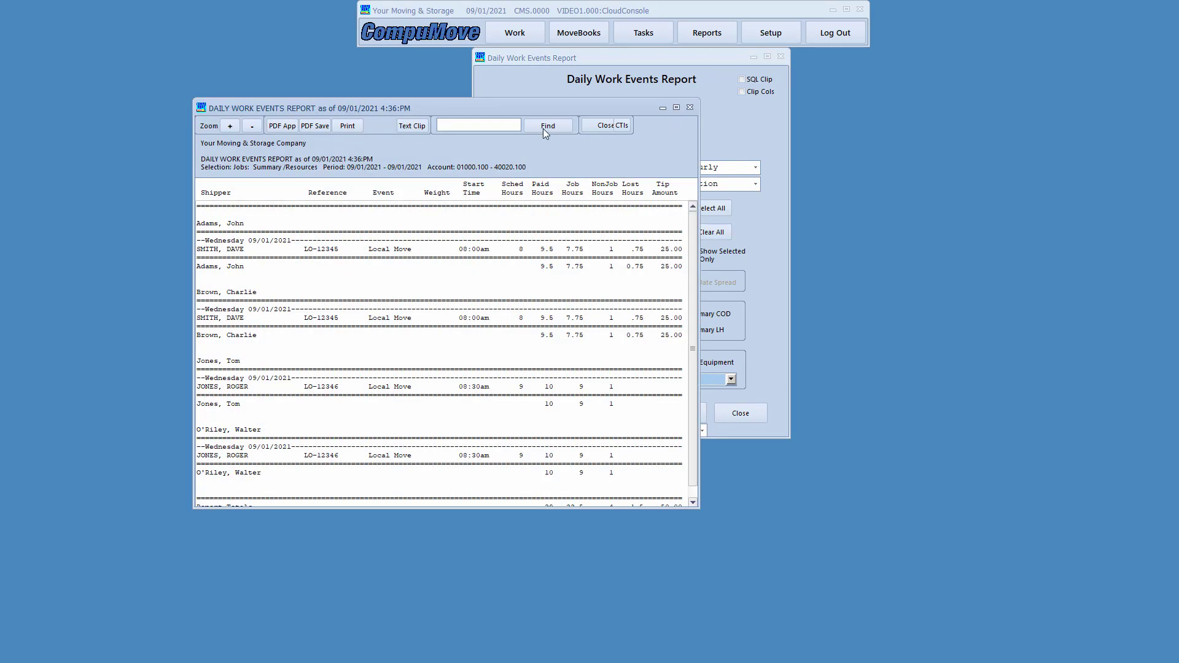
left_click_drag(536, 112, 658, 85)
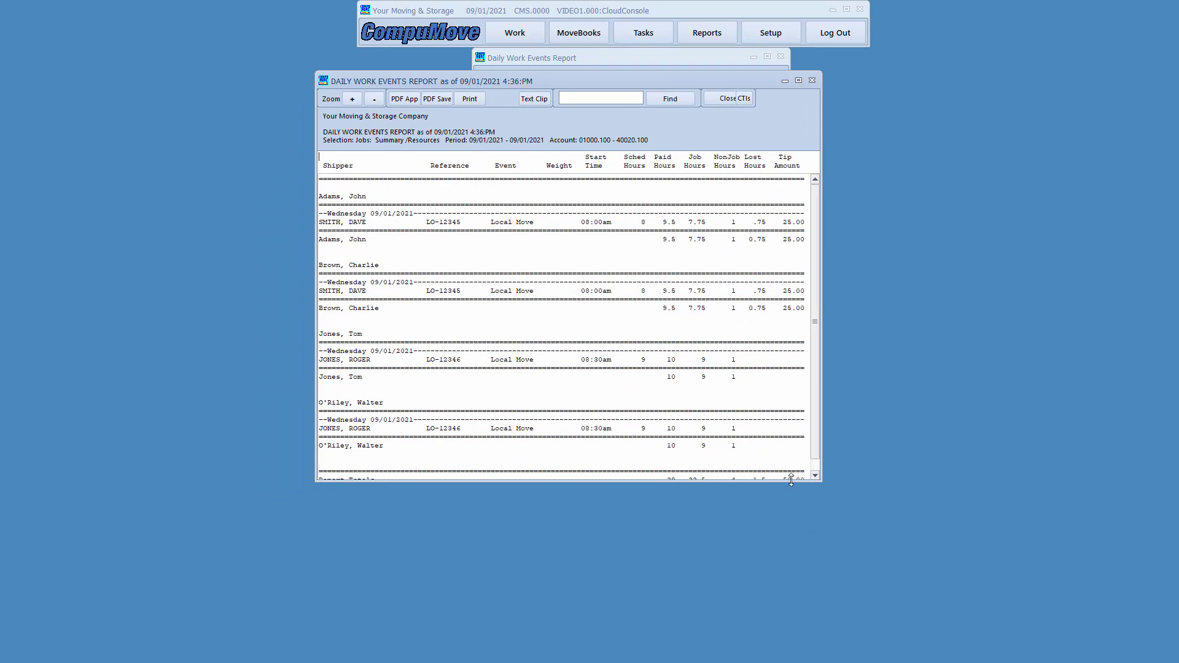
left_click_drag(795, 481, 794, 580)
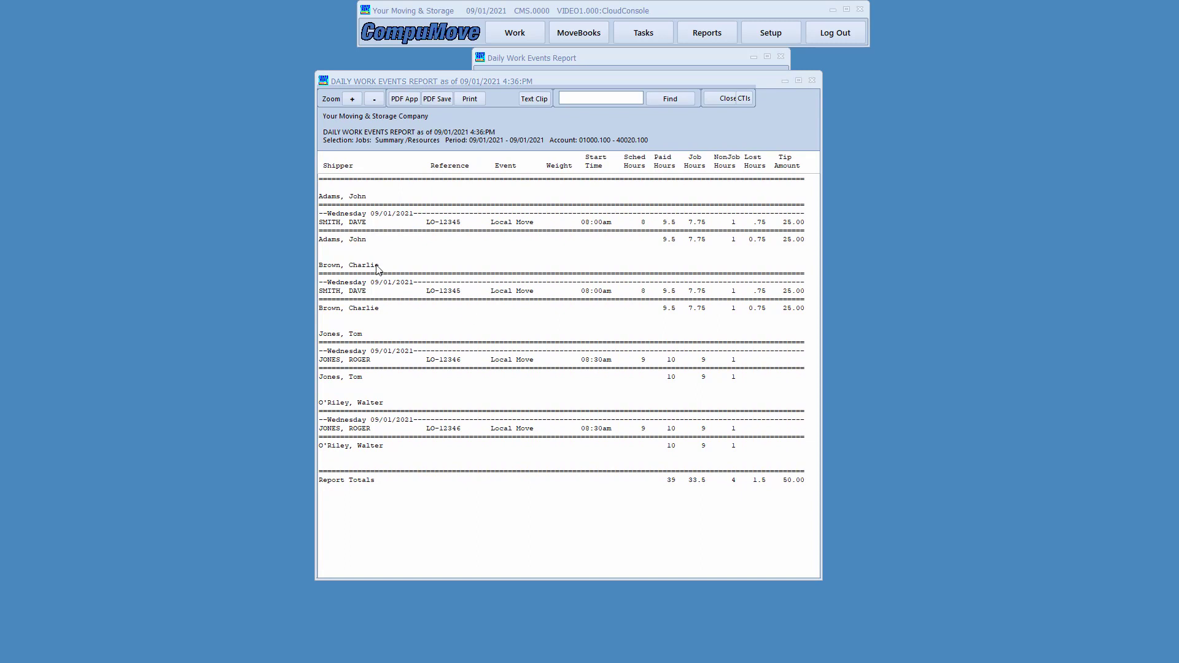
Review the four workers' totals: 39 paid, 33.5 job, 4 non-job hours and 50.00 tips.
left_click_drag(318, 186, 831, 328)
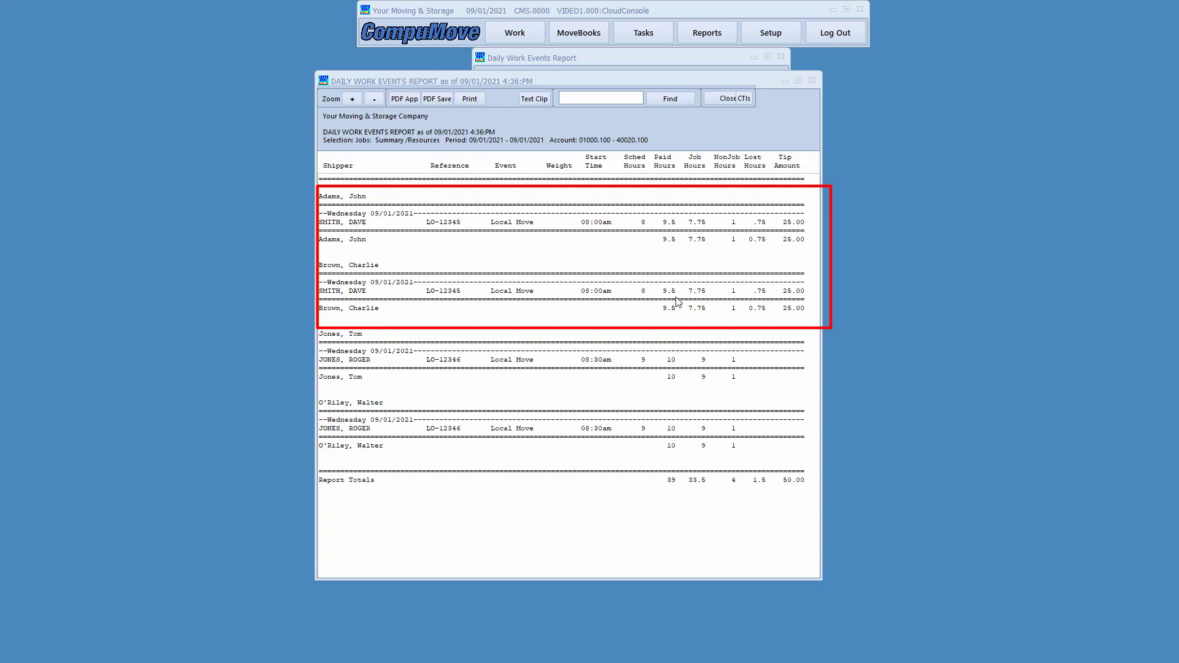
left_click_drag(655, 231, 827, 260)
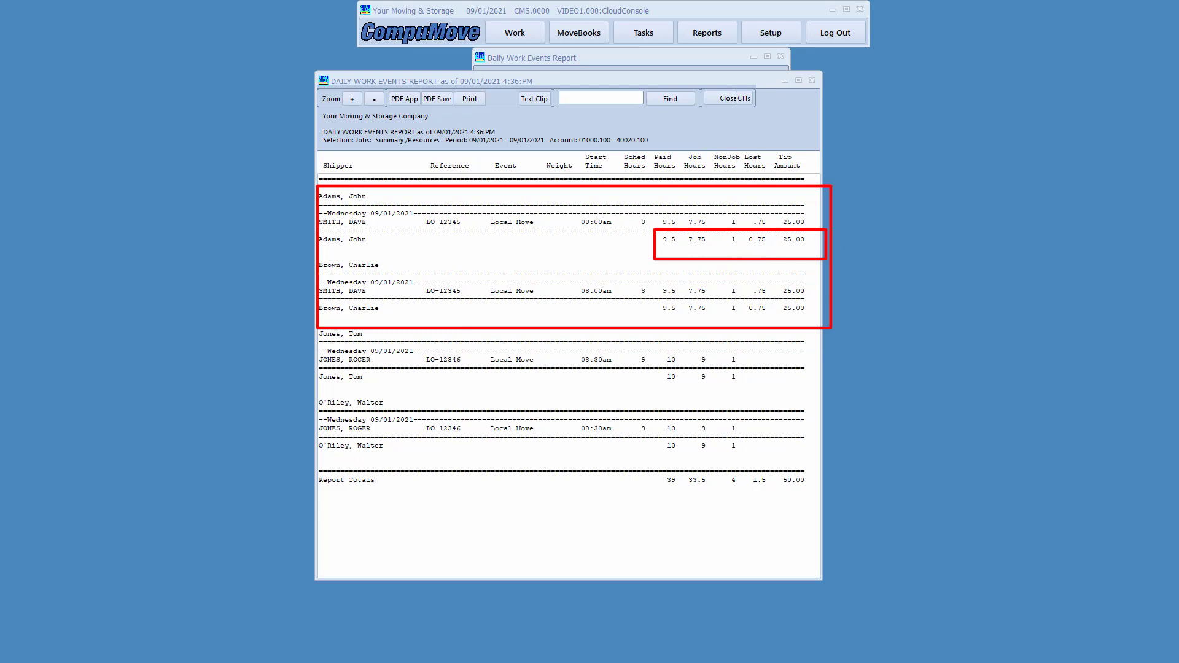
key("e")
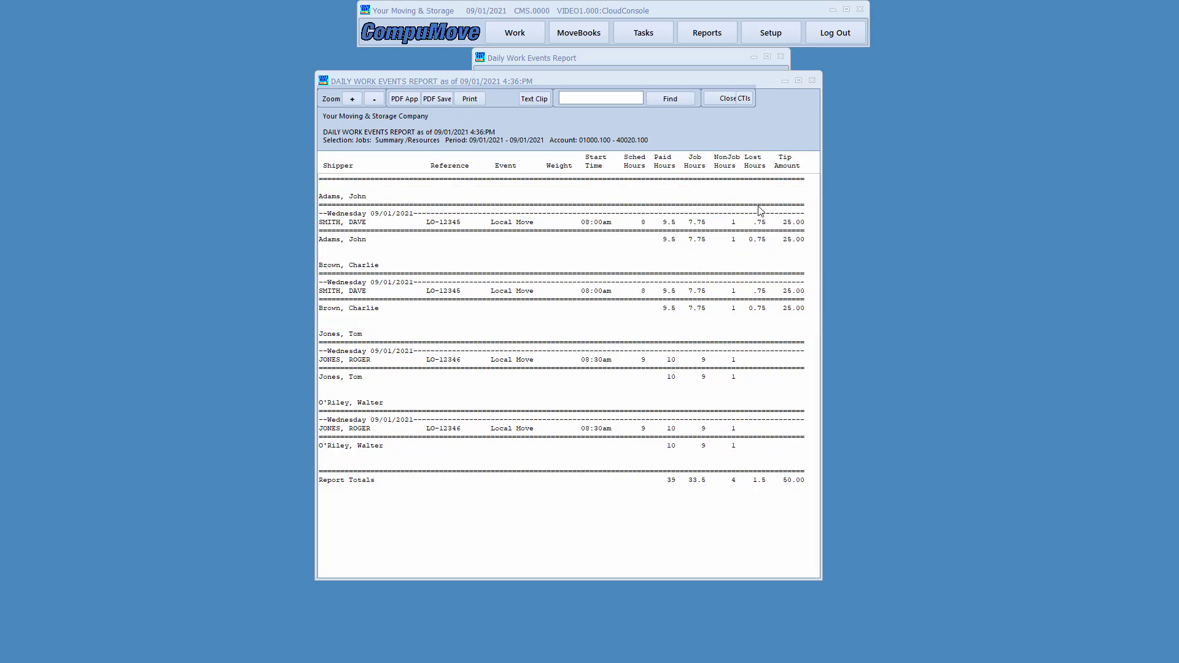
left_click_drag(758, 202, 818, 337)
left_click_drag(650, 208, 680, 324)
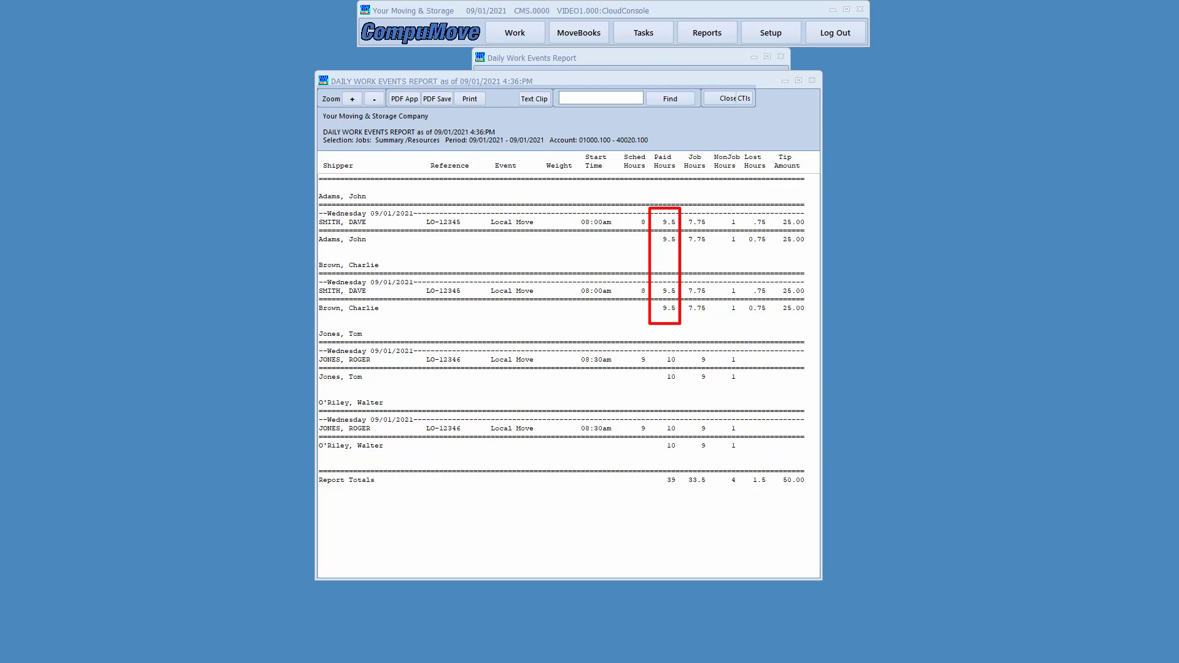
key("Escape")
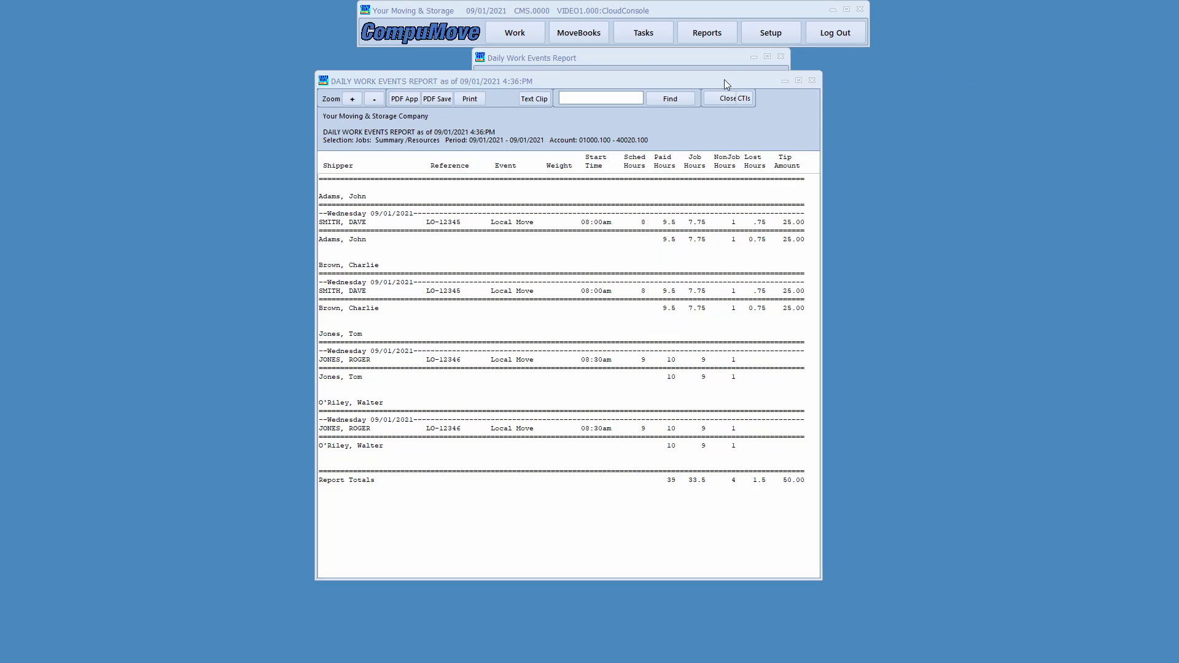
Close the daily work events report and review Job Costing: 545.61 total cost, 742.99 gross net (58%).
left_click(719, 98)
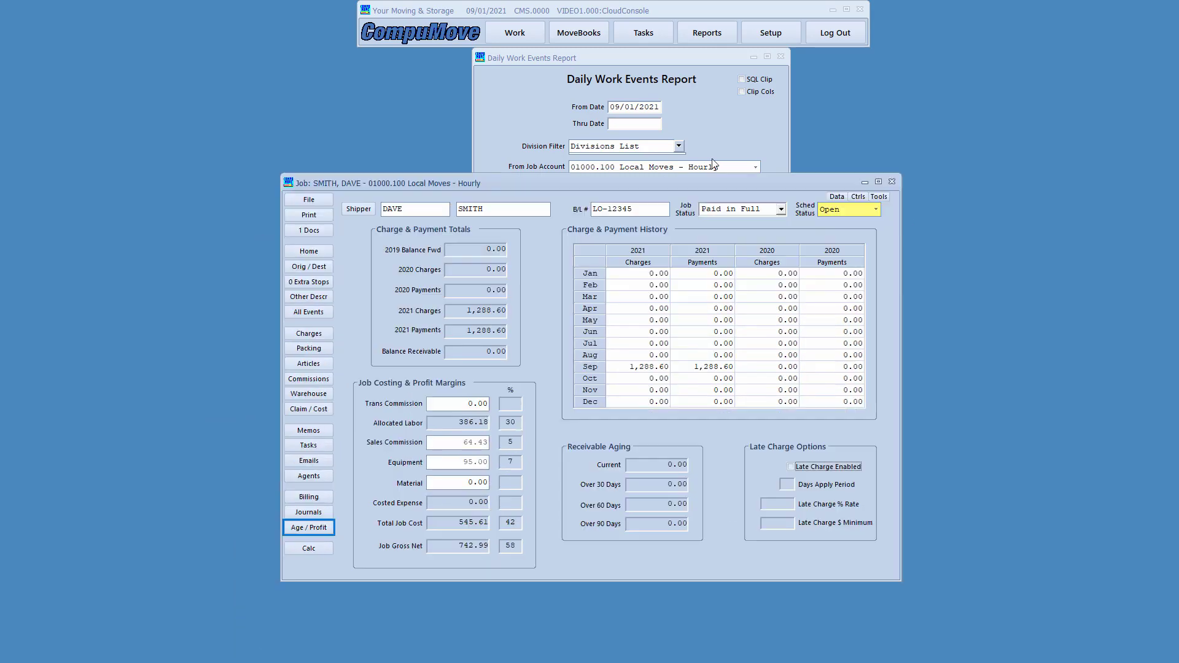
left_click_drag(721, 165, 721, 80)
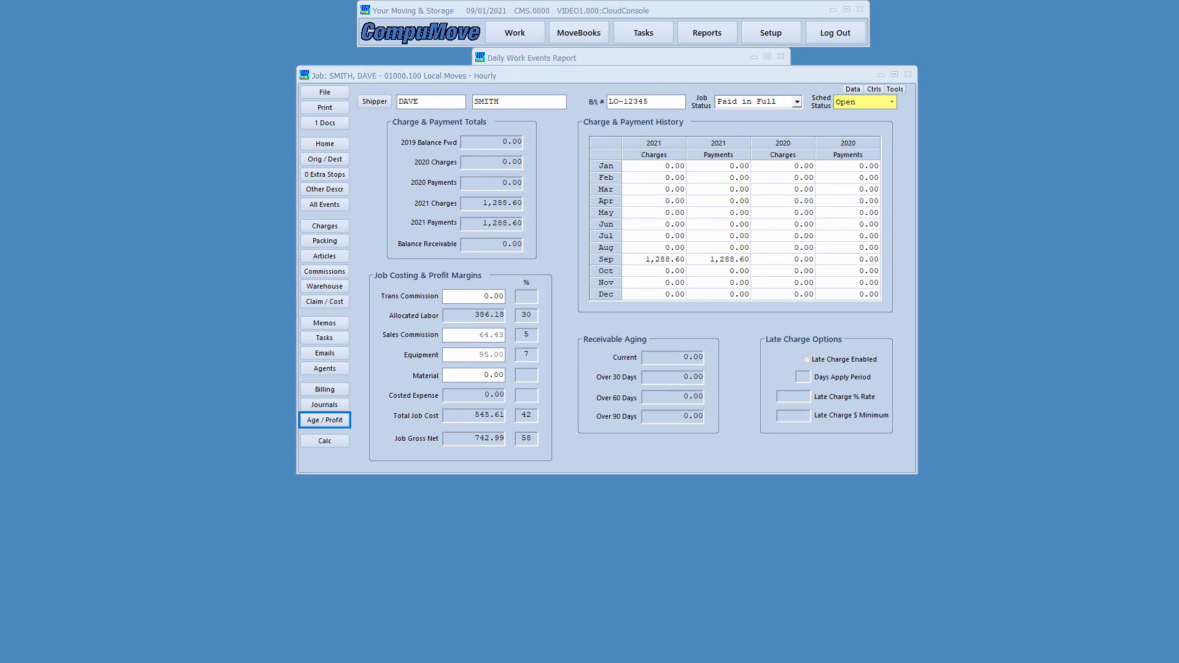
mouse_move(489, 382)
left_mouse_down()
mouse_move(578, 491)
mouse_move(567, 467)
mouse_move(559, 472)
left_mouse_up()
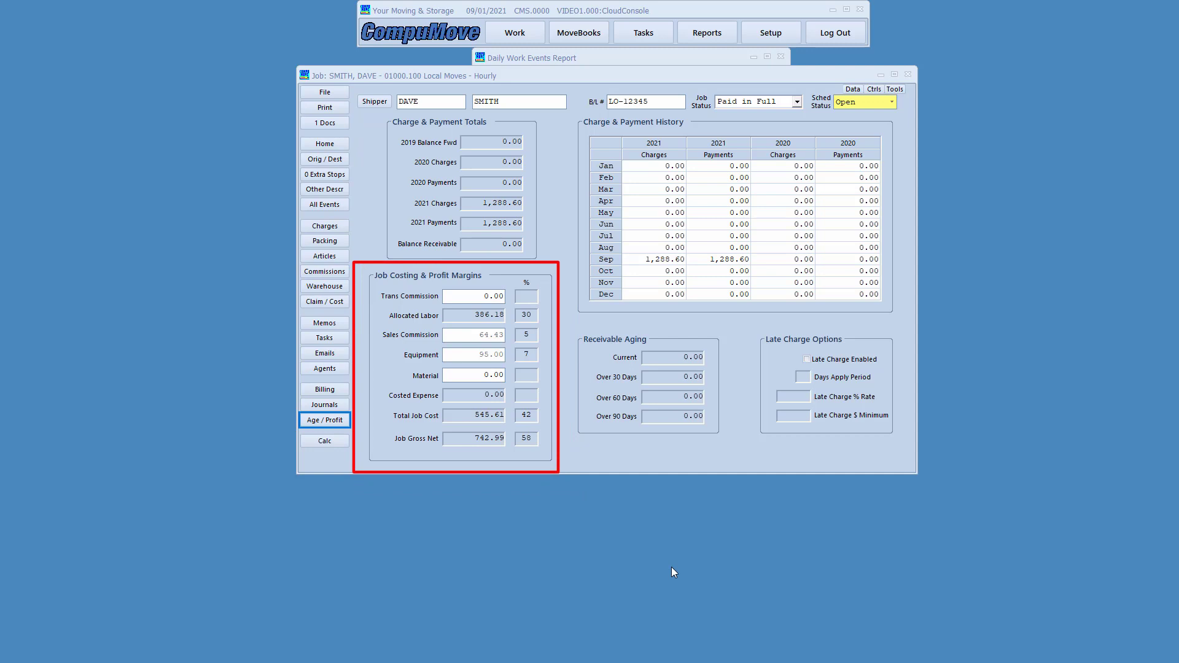